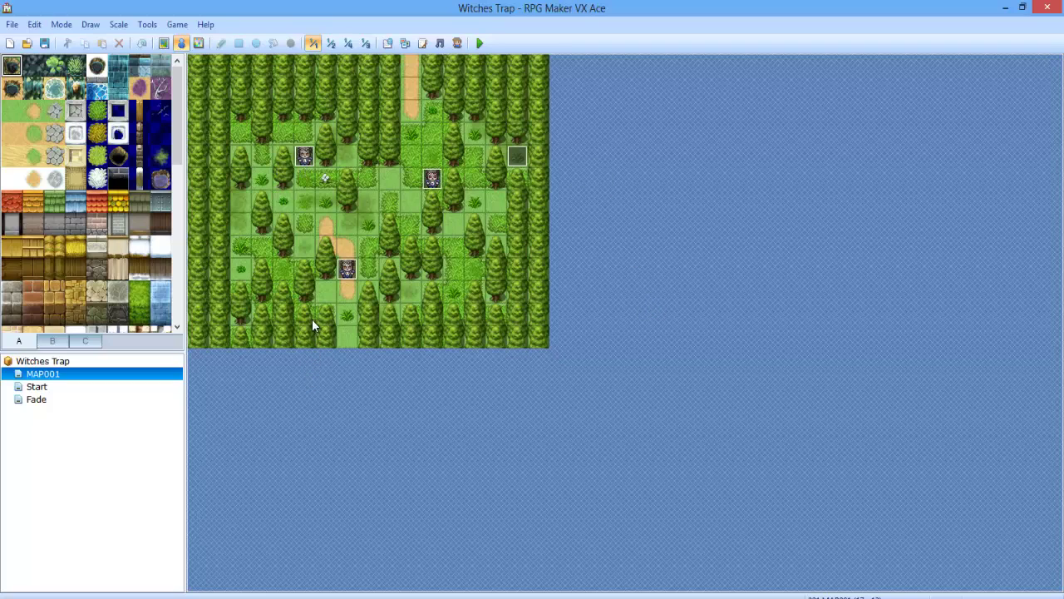
- In the script editor, review the Khas Awesome Light Effects script and the Materials insertion slot
{"action": "left_click", "coordinate": [422, 43]}
{"action": "left_click_drag", "start_coordinate": [375, 174], "coordinate": [366, 467]}
{"action": "left_click", "coordinate": [340, 429]}
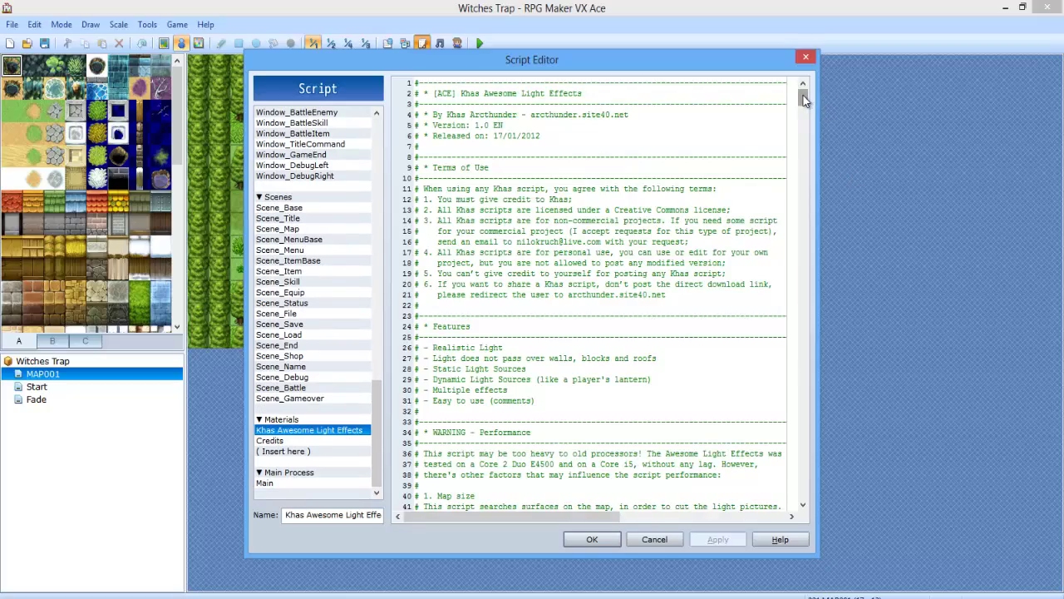
{"action": "mouse_move", "coordinate": [804, 100]}
{"action": "left_mouse_down"}
{"action": "mouse_move", "coordinate": [774, 217]}
{"action": "mouse_move", "coordinate": [776, 487]}
{"action": "mouse_move", "coordinate": [774, 342]}
{"action": "mouse_move", "coordinate": [794, 91]}
{"action": "left_mouse_up"}
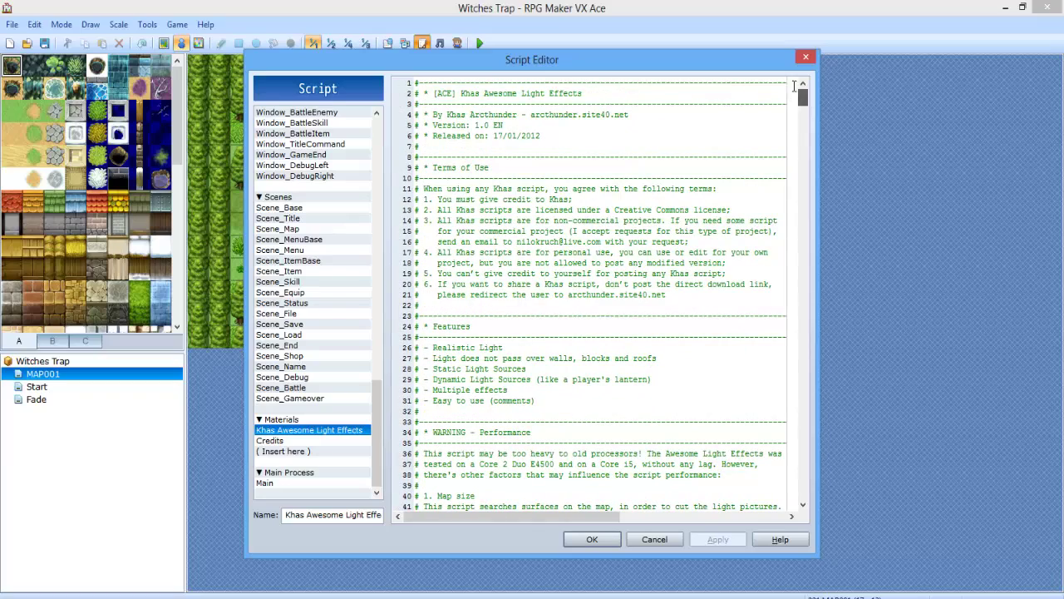
{"action": "left_click", "coordinate": [271, 420]}
{"action": "left_click", "coordinate": [267, 453]}
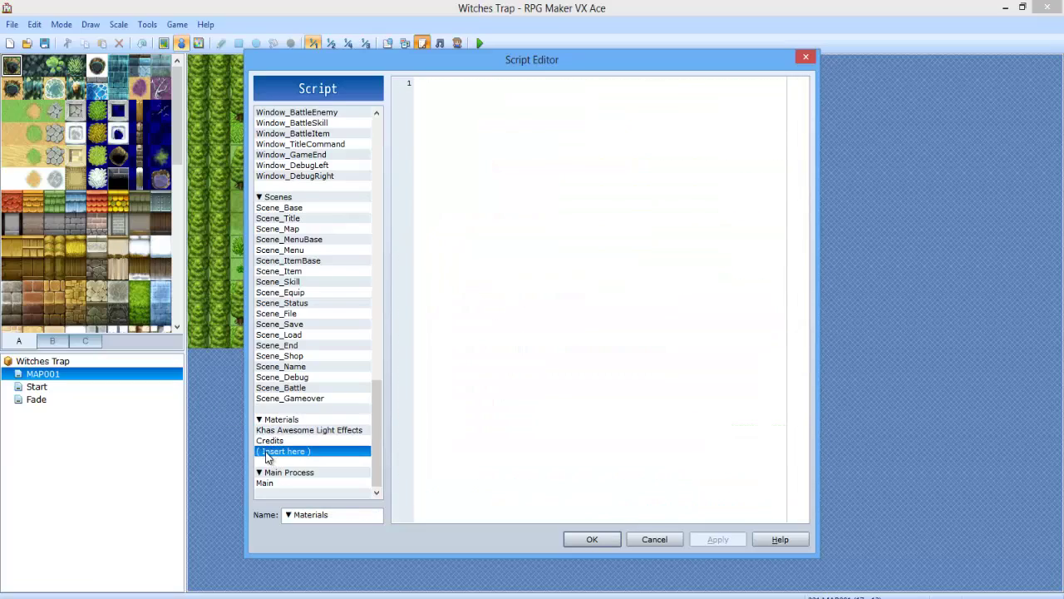
{"action": "right_click", "coordinate": [310, 455]}
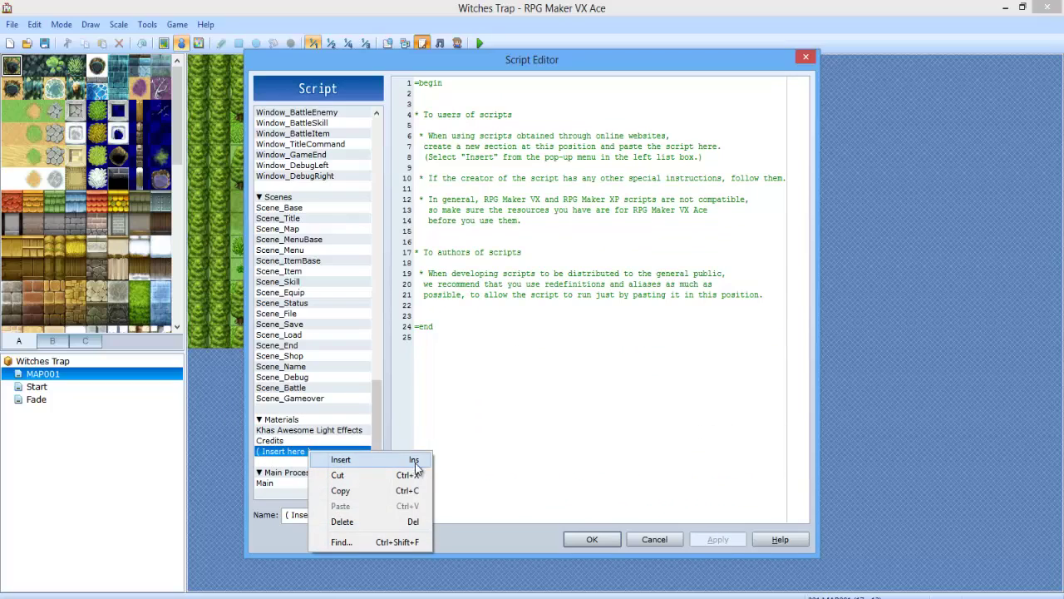
- Inspect the Credits script's =begin, credits and =end lines, then close the editor keeping the scripts
{"action": "left_click", "coordinate": [286, 441]}
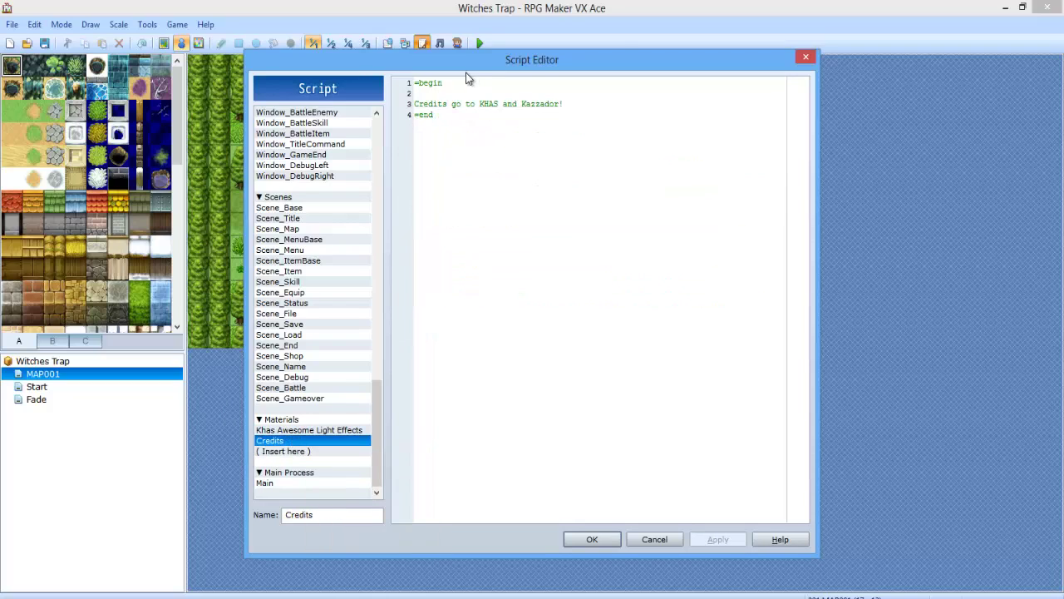
{"action": "left_click_drag", "start_coordinate": [443, 83], "coordinate": [355, 76]}
{"action": "left_click_drag", "start_coordinate": [564, 104], "coordinate": [371, 104]}
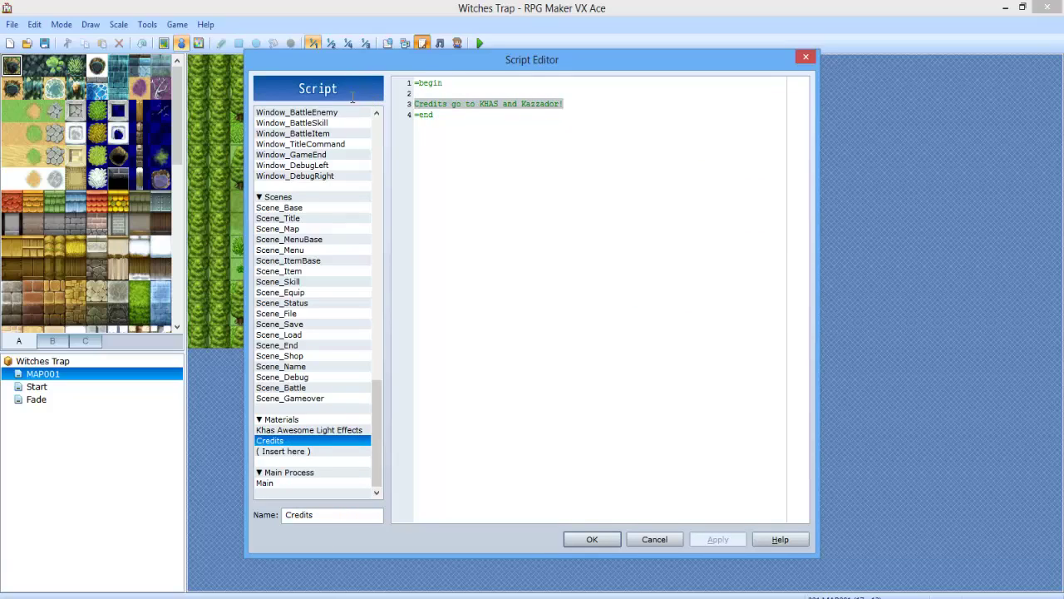
{"action": "left_click", "coordinate": [458, 122]}
{"action": "left_click_drag", "start_coordinate": [565, 104], "coordinate": [169, 107]}
{"action": "left_click", "coordinate": [461, 123]}
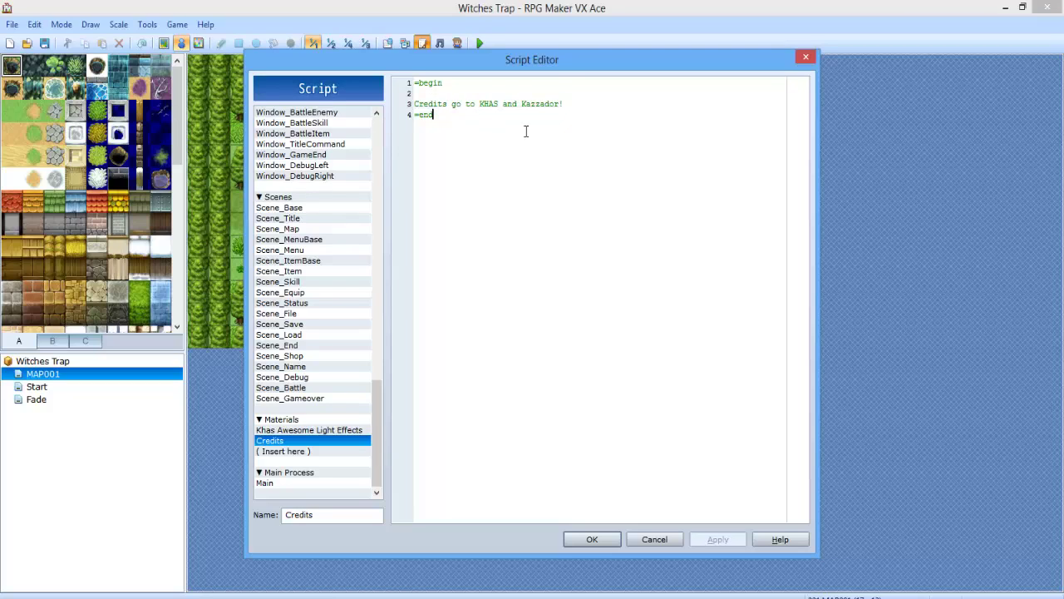
{"action": "left_click_drag", "start_coordinate": [564, 104], "coordinate": [347, 100]}
{"action": "left_click", "coordinate": [478, 146]}
{"action": "left_click", "coordinate": [406, 116]}
{"action": "left_click", "coordinate": [514, 184]}
{"action": "left_click", "coordinate": [590, 539]}
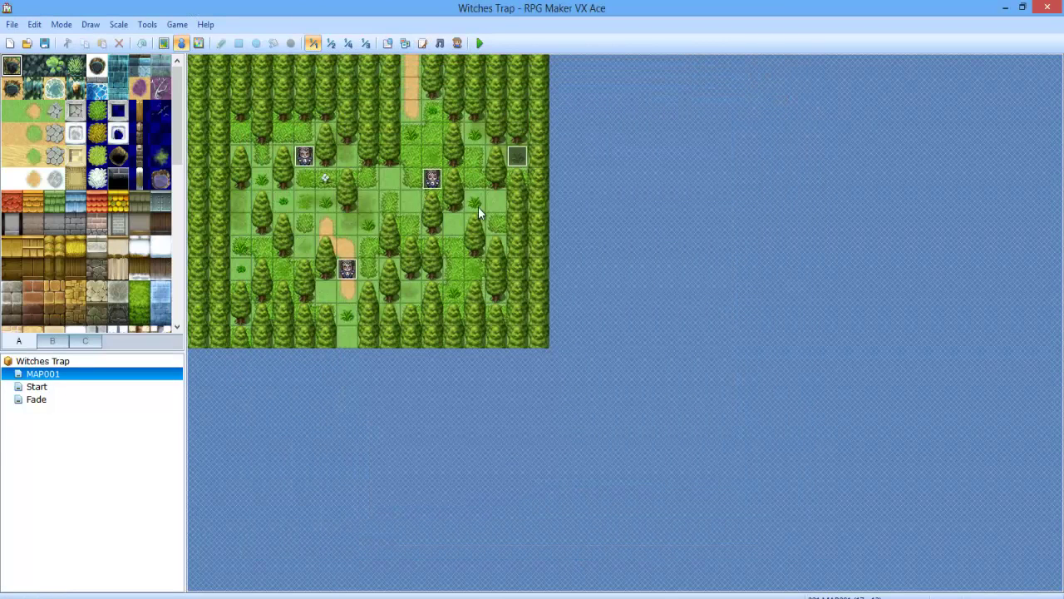
- On the Start map, make the tile left of the event the player's starting position
{"action": "left_click", "coordinate": [46, 387]}
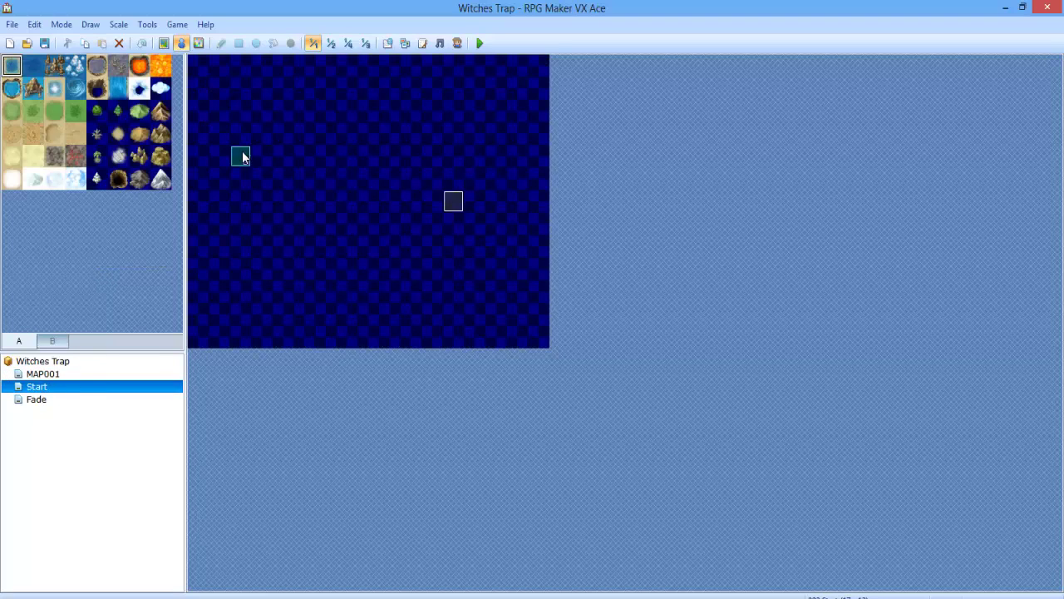
{"action": "right_click", "coordinate": [251, 157]}
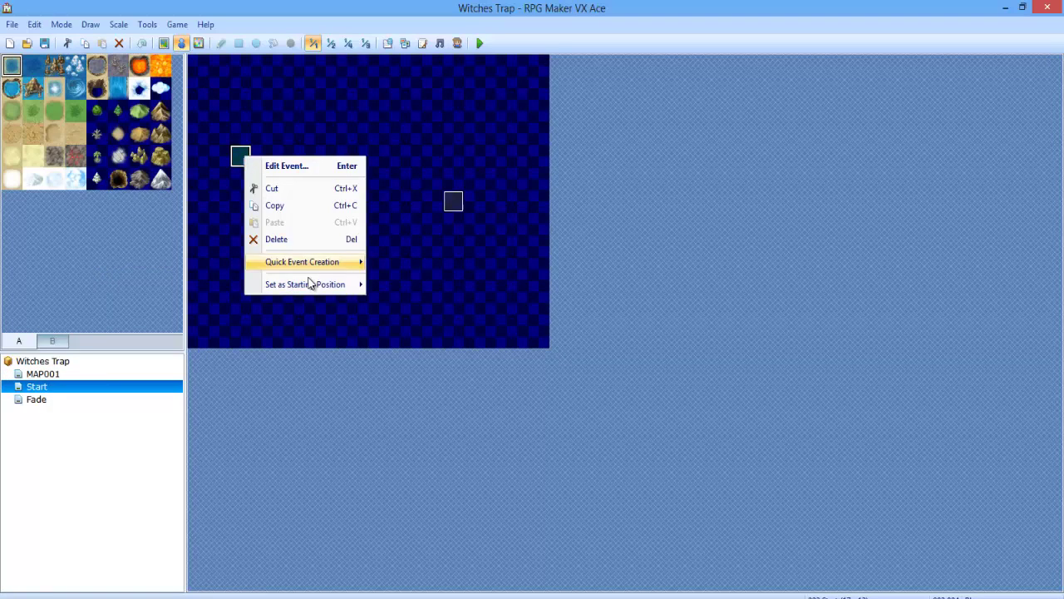
{"action": "left_click", "coordinate": [189, 64]}
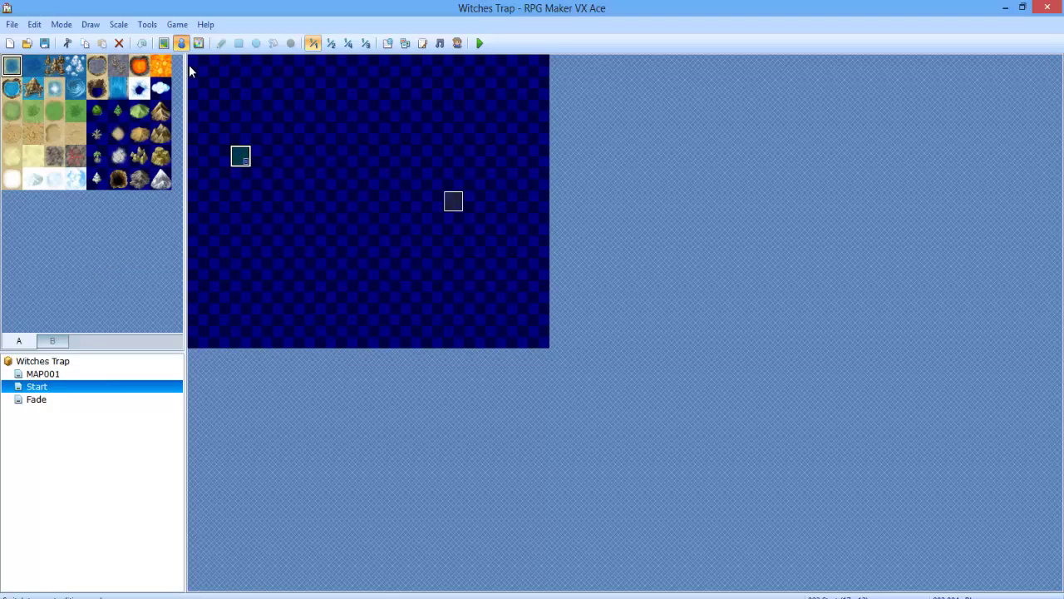
{"action": "left_click", "coordinate": [227, 157]}
{"action": "right_click", "coordinate": [229, 157]}
{"action": "mouse_move", "coordinate": [302, 290]}
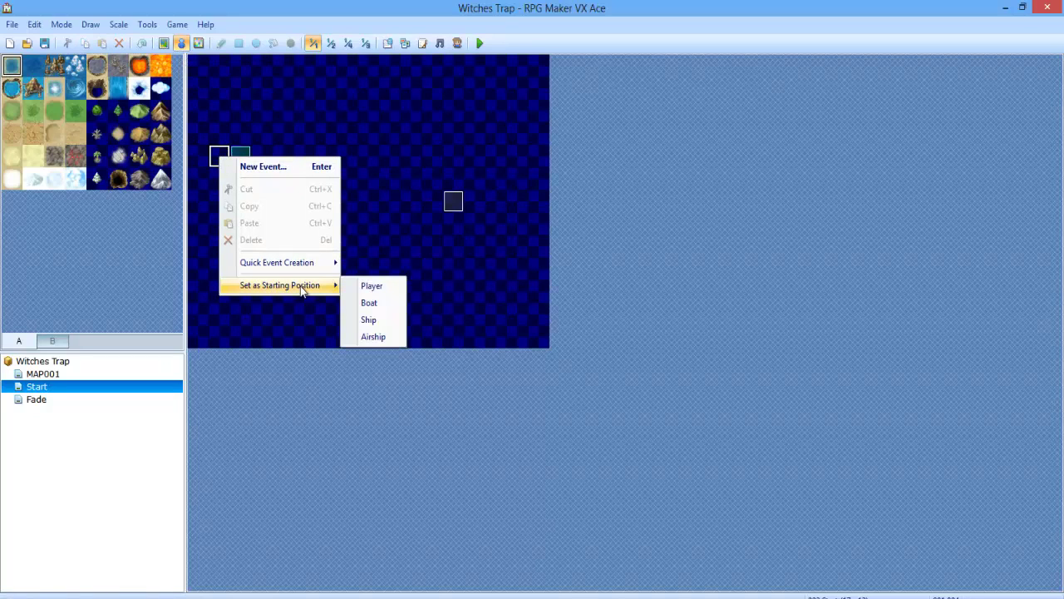
{"action": "left_click", "coordinate": [388, 285]}
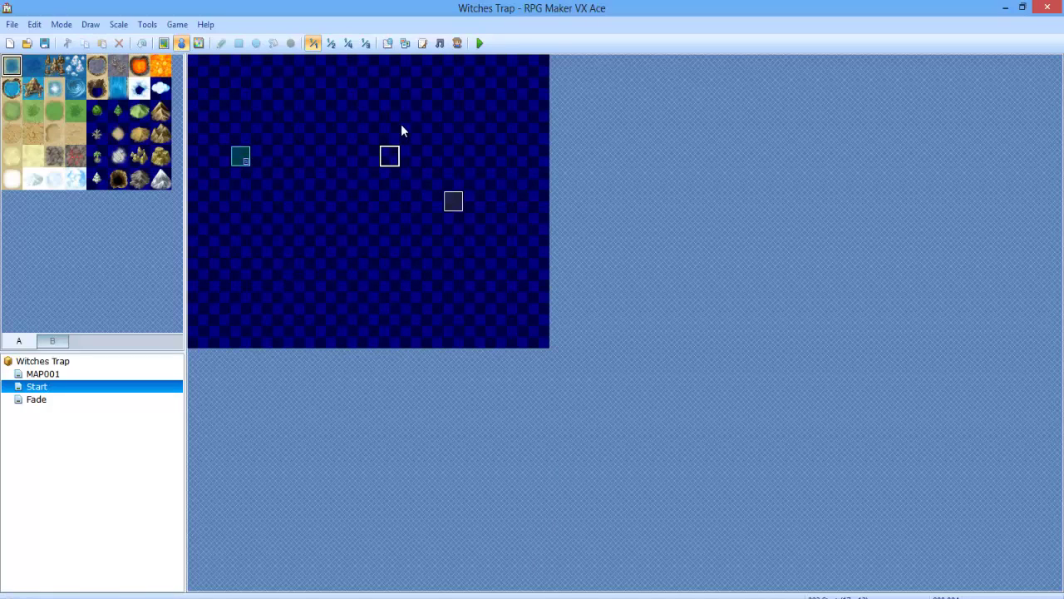
{"action": "left_click", "coordinate": [388, 43]}
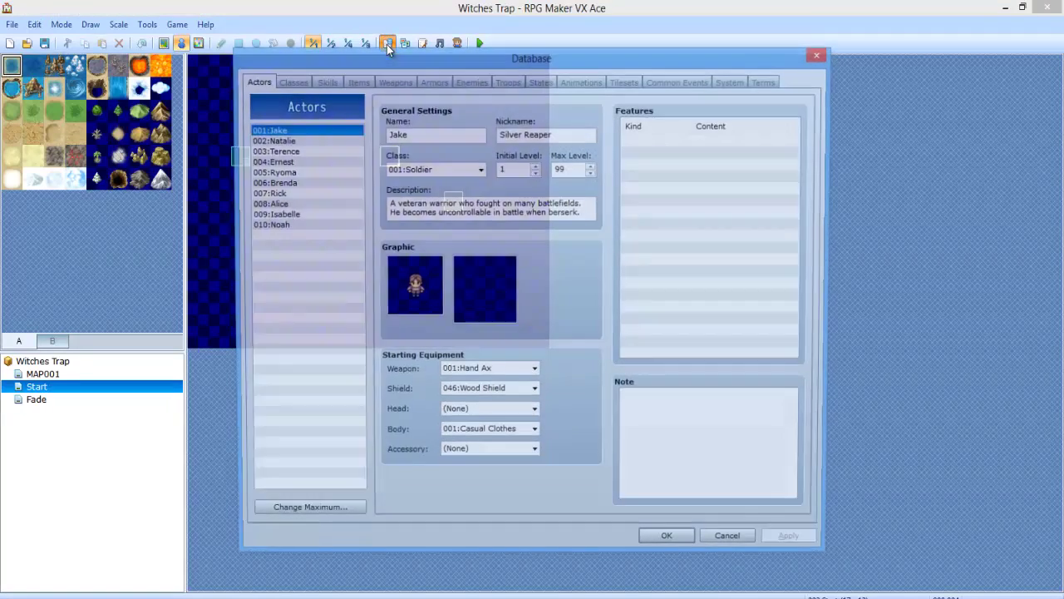
{"action": "left_click", "coordinate": [730, 81]}
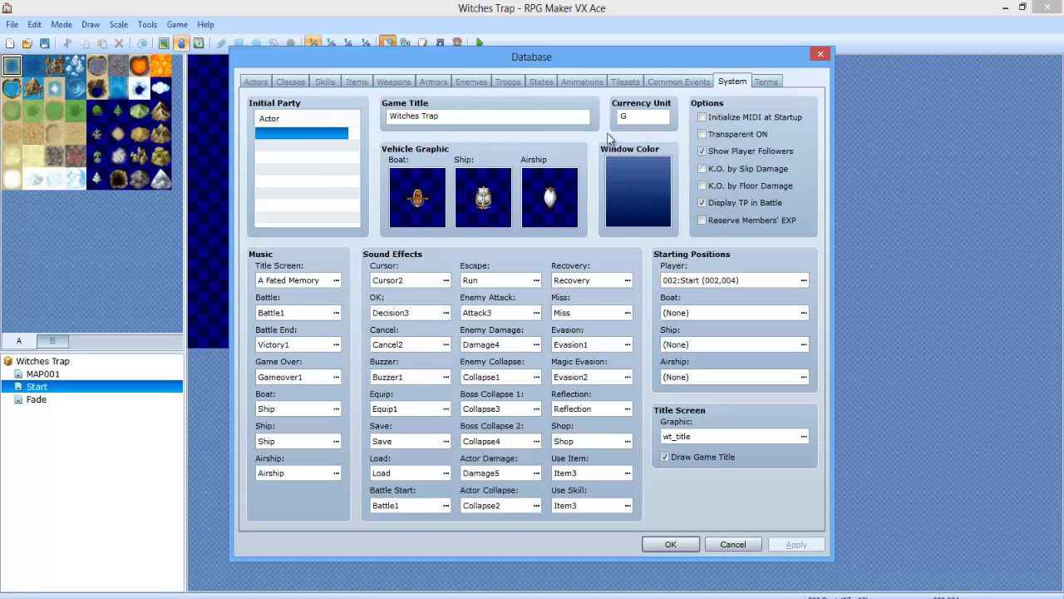
{"action": "left_click", "coordinate": [254, 81]}
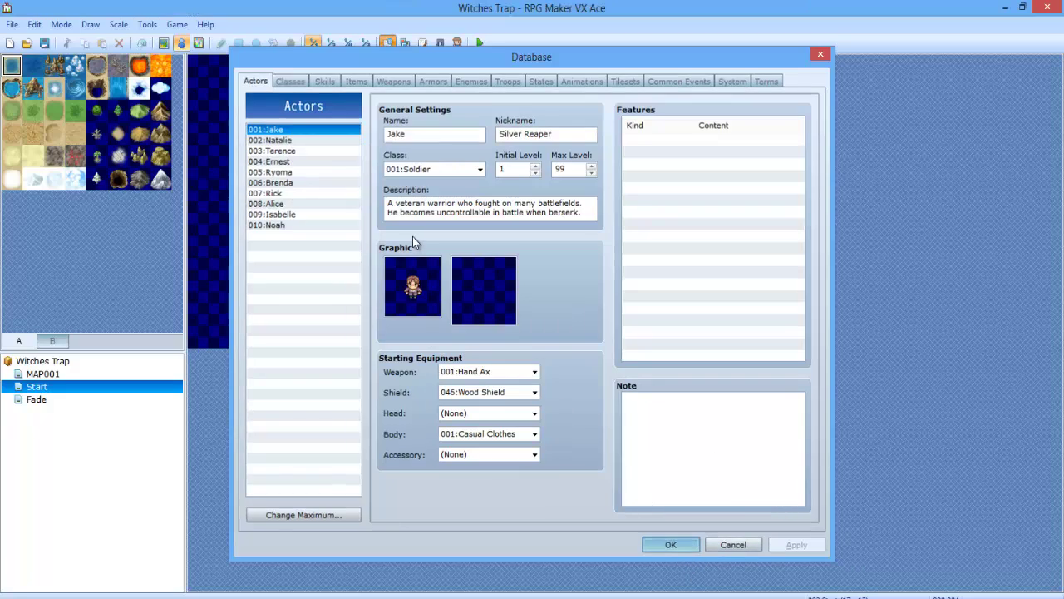
{"action": "left_click", "coordinate": [687, 548]}
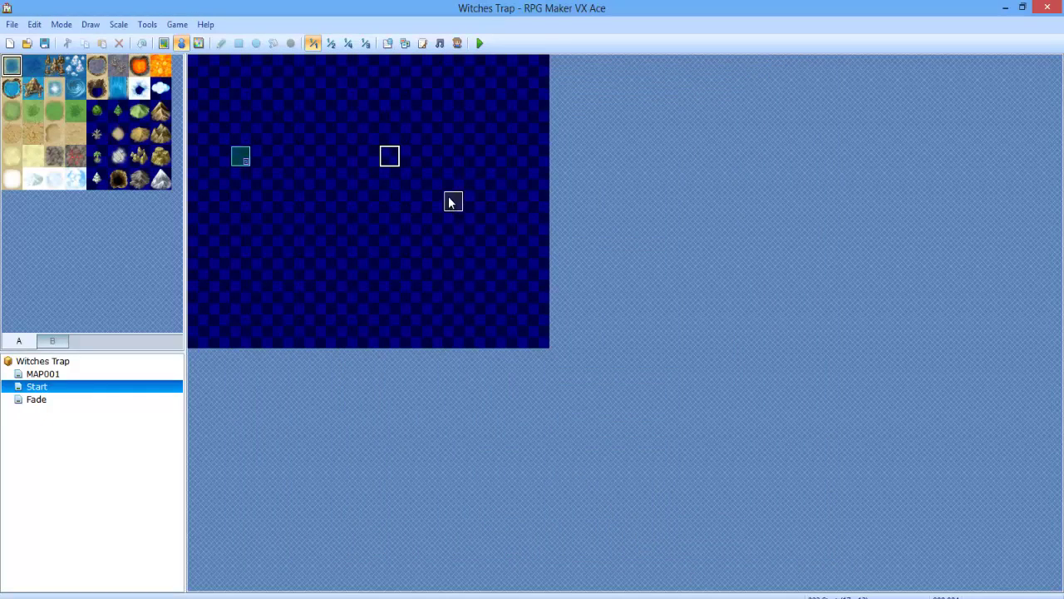
- Open event EV001 and add a first Script command running s.change_color(1,0,0,0,500)
{"action": "double_click", "coordinate": [389, 156]}
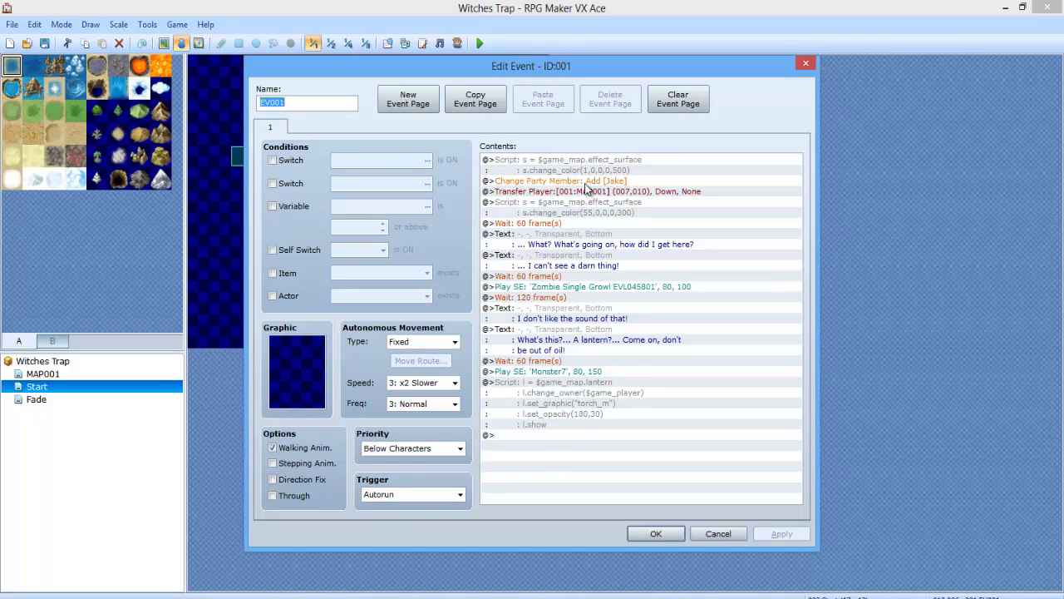
{"action": "key", "text": "Insert"}
{"action": "left_click", "coordinate": [579, 146]}
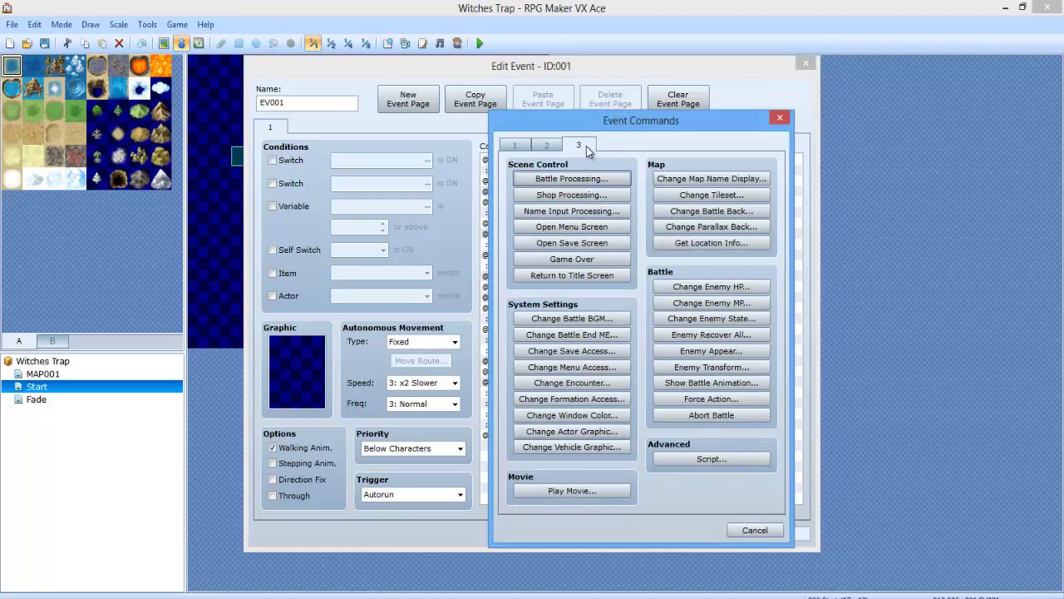
{"action": "left_click", "coordinate": [688, 458]}
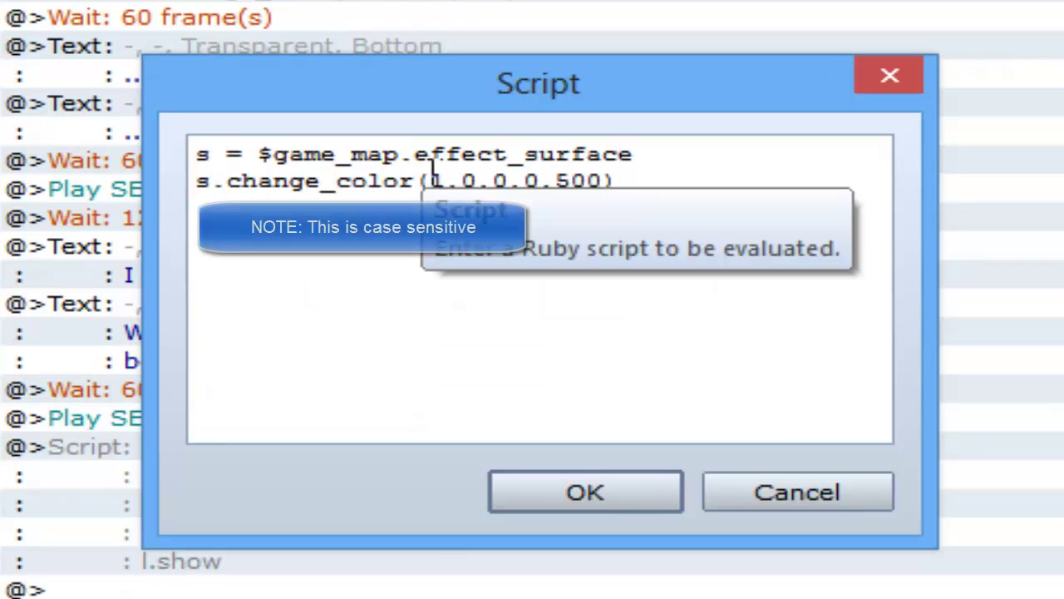
{"action": "left_click_drag", "start_coordinate": [429, 181], "coordinate": [585, 200]}
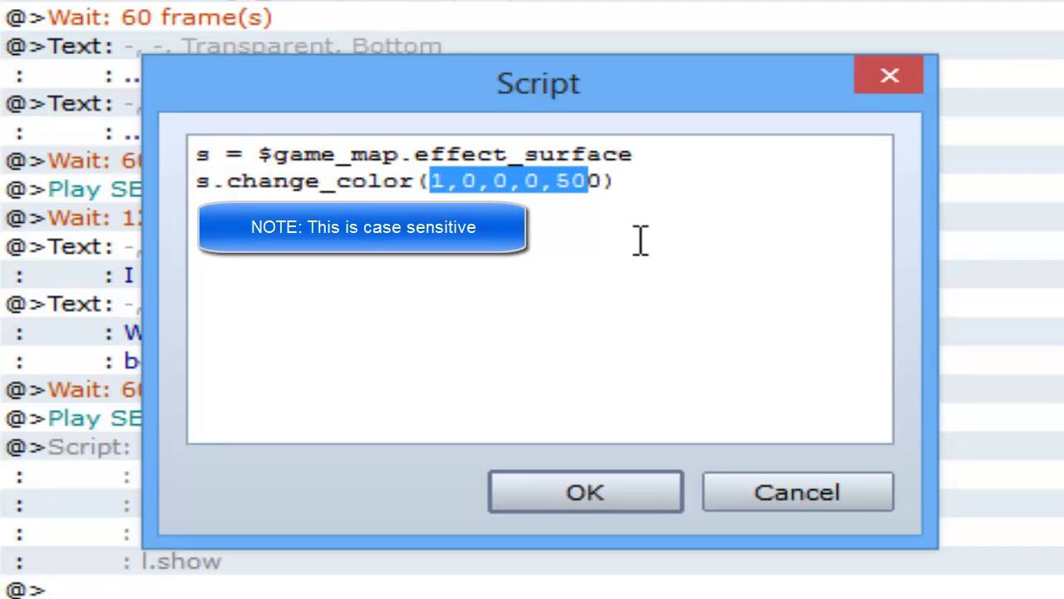
{"action": "left_click", "coordinate": [607, 183]}
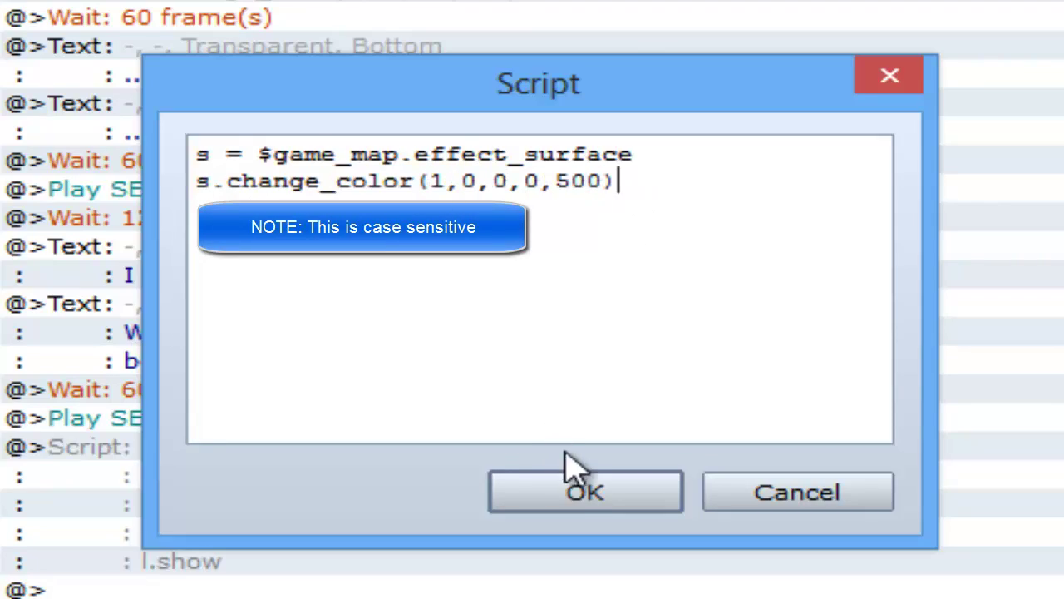
{"action": "left_click", "coordinate": [573, 494]}
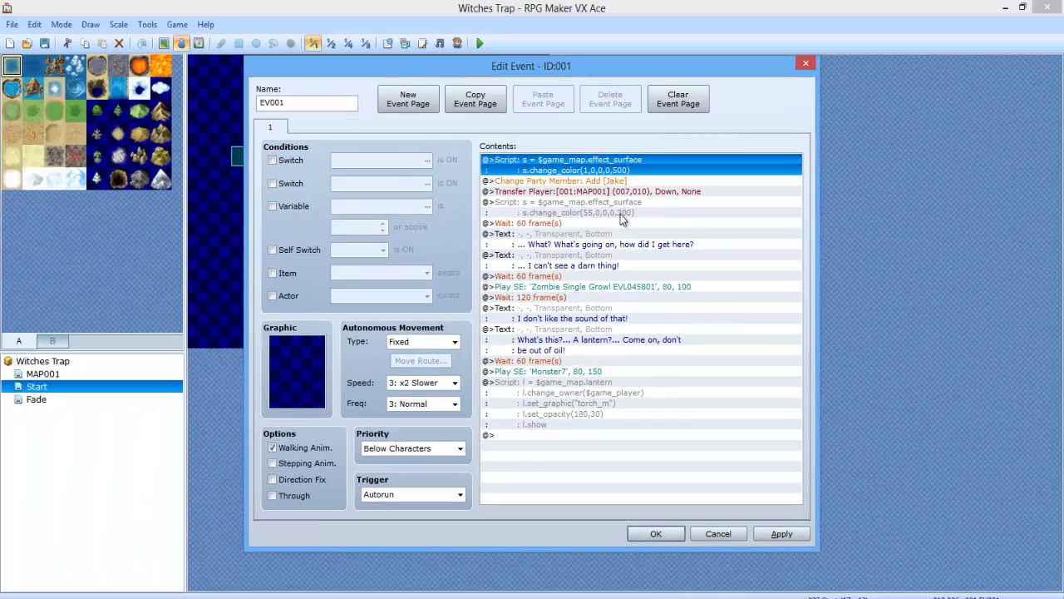
- Review the Change Party Member command and close it without changes
{"action": "left_click", "coordinate": [601, 193]}
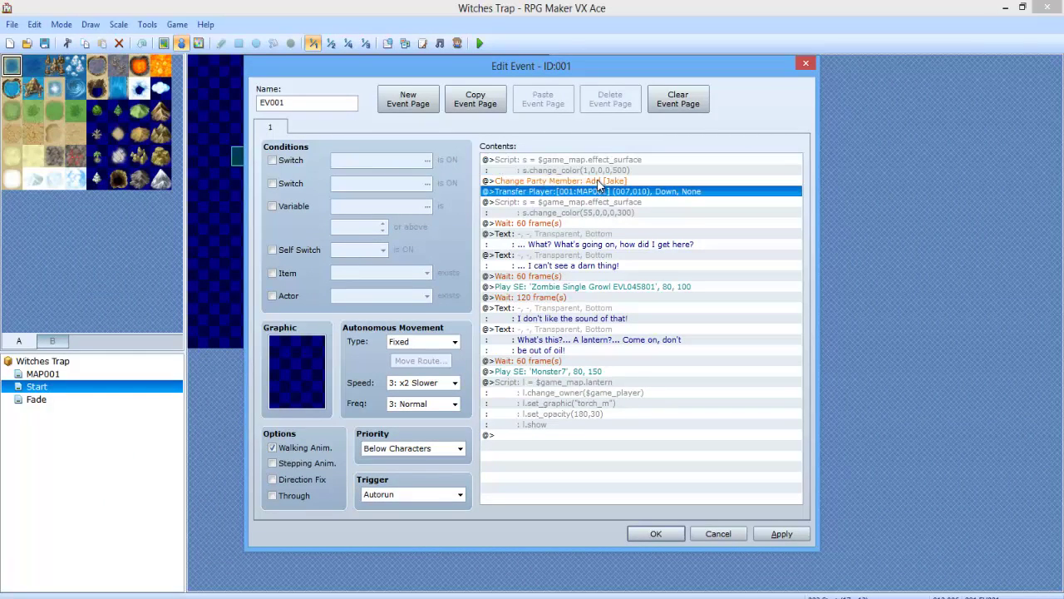
{"action": "left_click", "coordinate": [602, 182]}
{"action": "right_click", "coordinate": [606, 184]}
{"action": "left_click", "coordinate": [615, 206]}
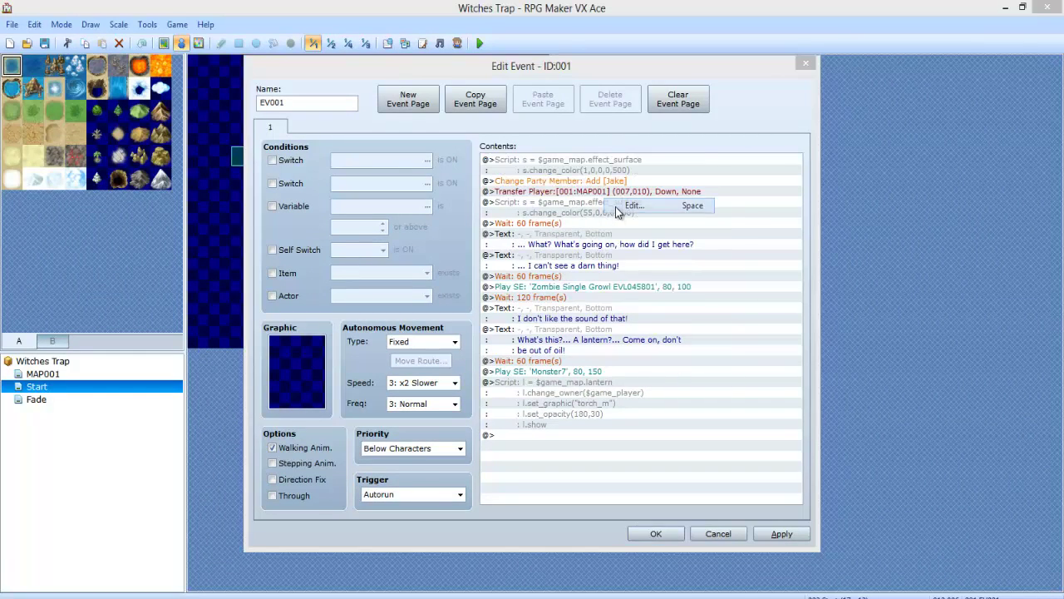
{"action": "left_click", "coordinate": [697, 317]}
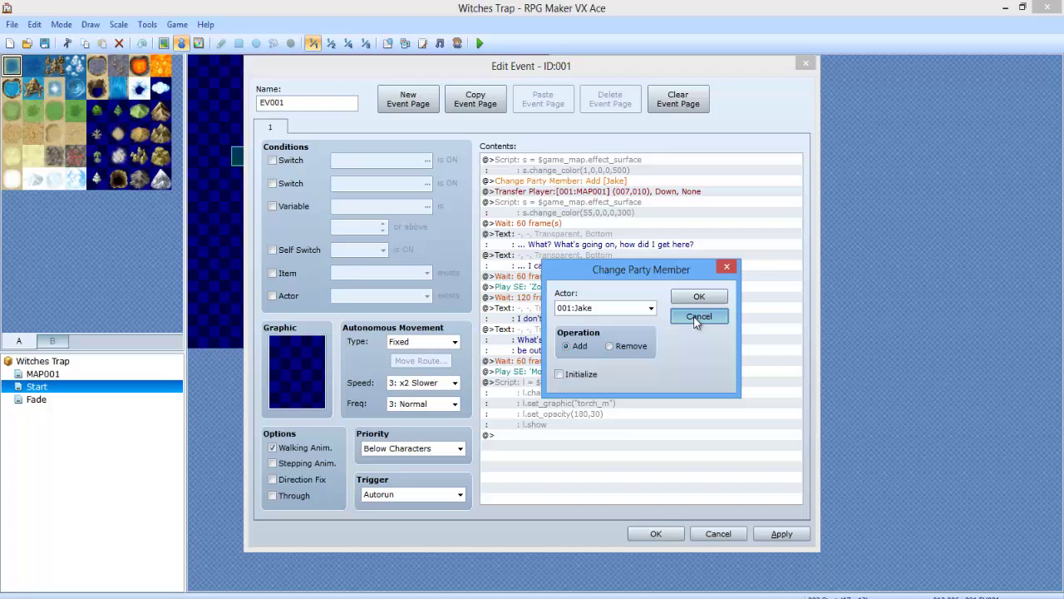
- Review the Transfer Player command and its destination, confirming it unchanged
{"action": "left_click", "coordinate": [592, 191]}
{"action": "right_click", "coordinate": [592, 191]}
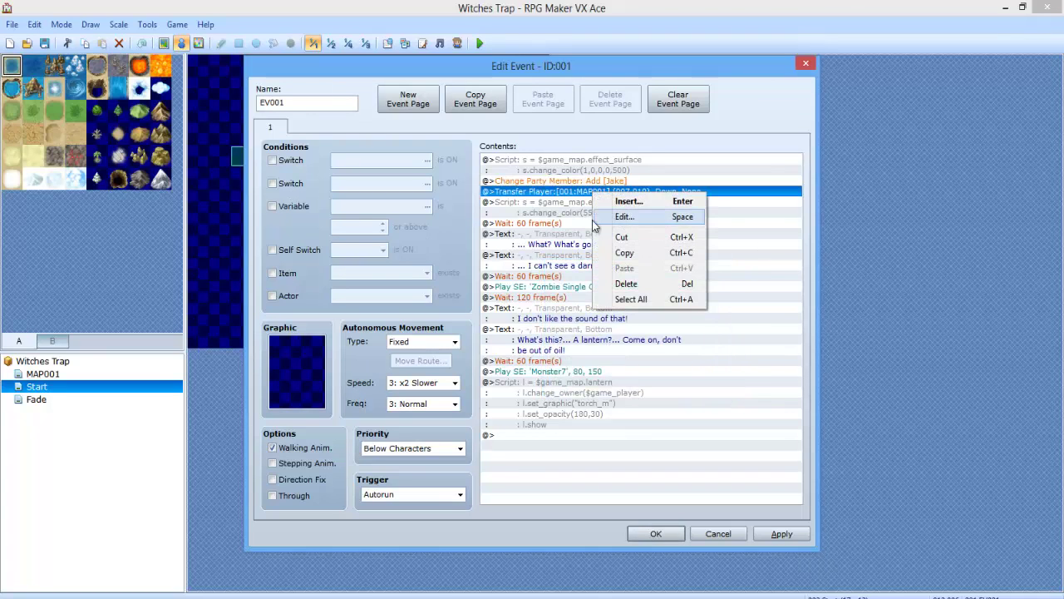
{"action": "left_click", "coordinate": [628, 217]}
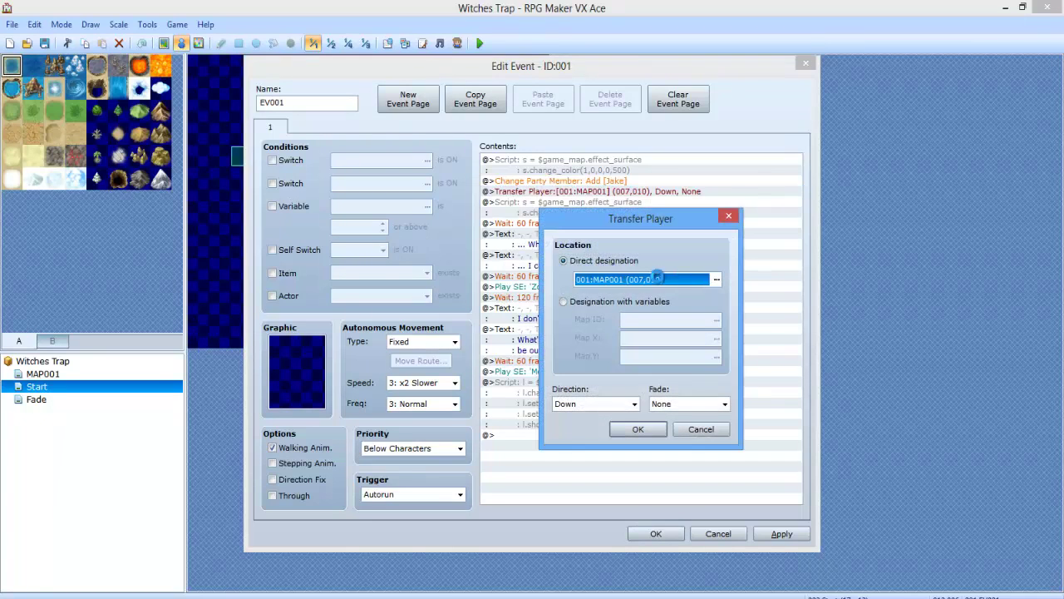
{"action": "left_click", "coordinate": [655, 281]}
{"action": "key", "text": "Escape"}
{"action": "left_click", "coordinate": [652, 426]}
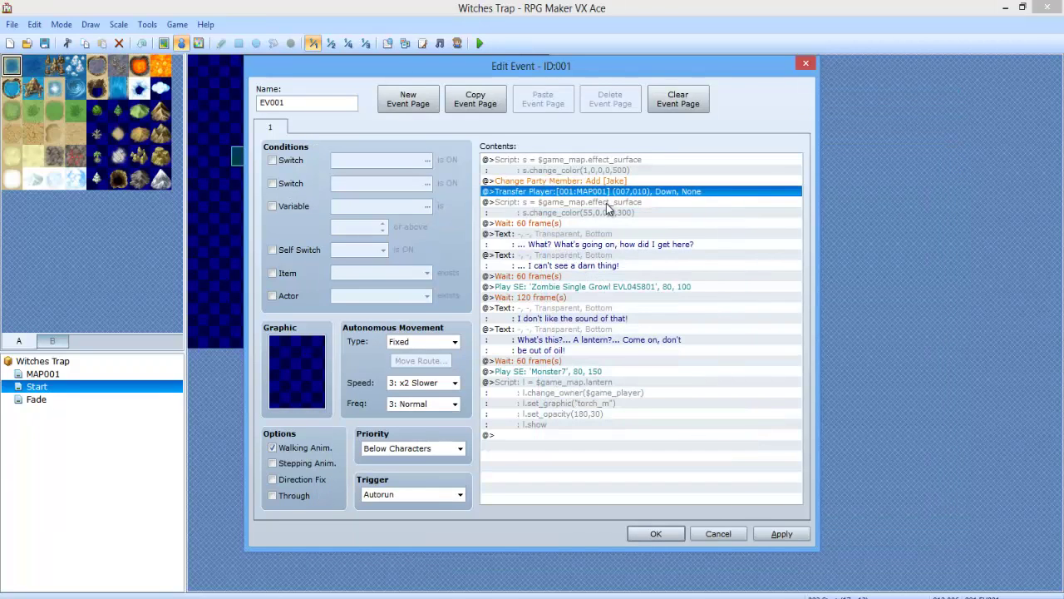
- Review the second tint script s.change_color(55,0,0,0,300) and confirm it
{"action": "right_click", "coordinate": [617, 206]}
{"action": "left_click", "coordinate": [633, 226]}
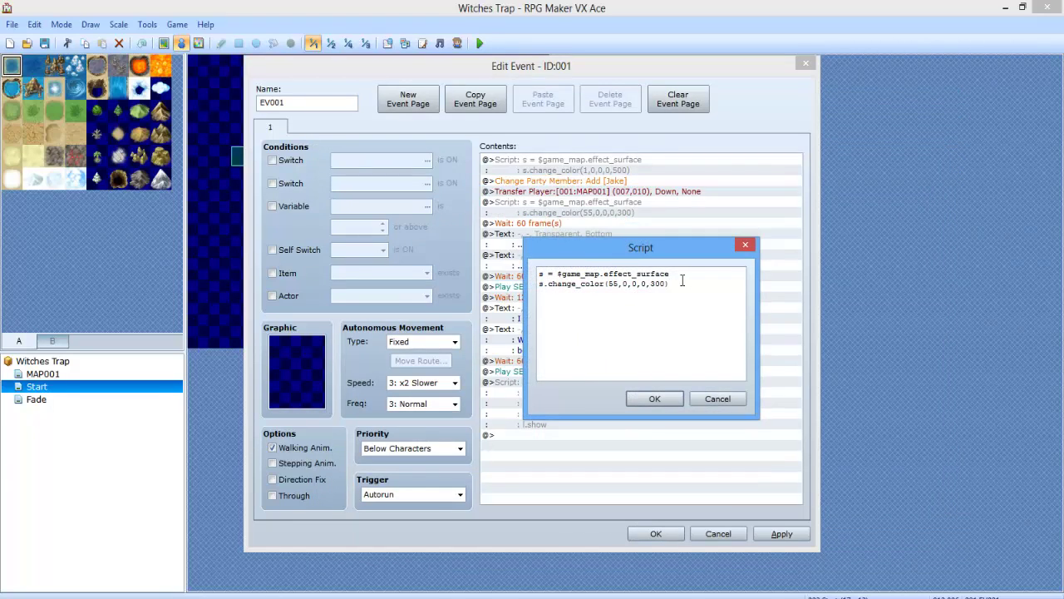
{"action": "left_click_drag", "start_coordinate": [684, 273], "coordinate": [444, 266]}
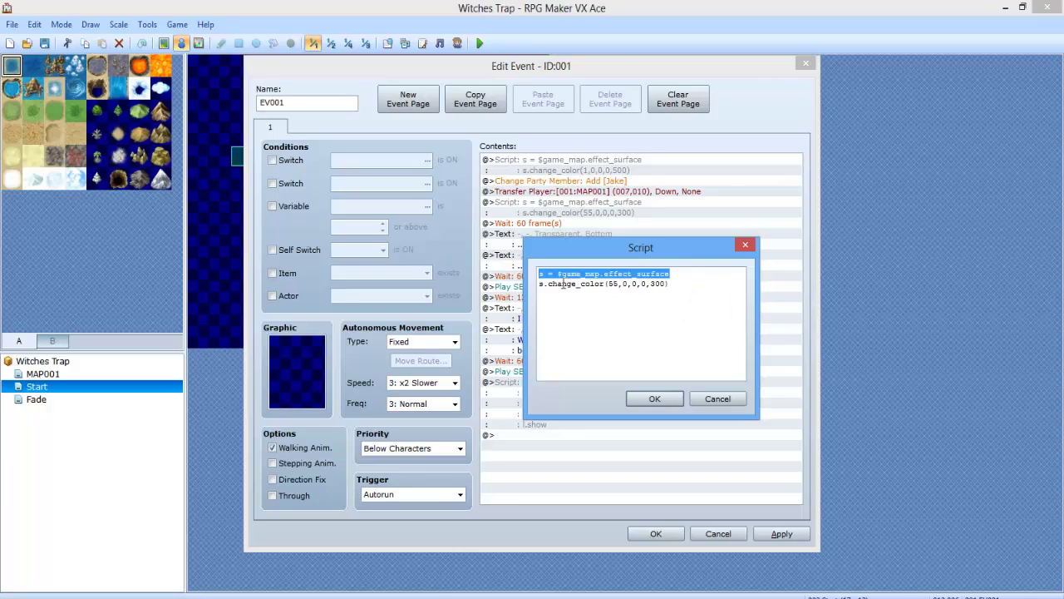
{"action": "left_click", "coordinate": [608, 283]}
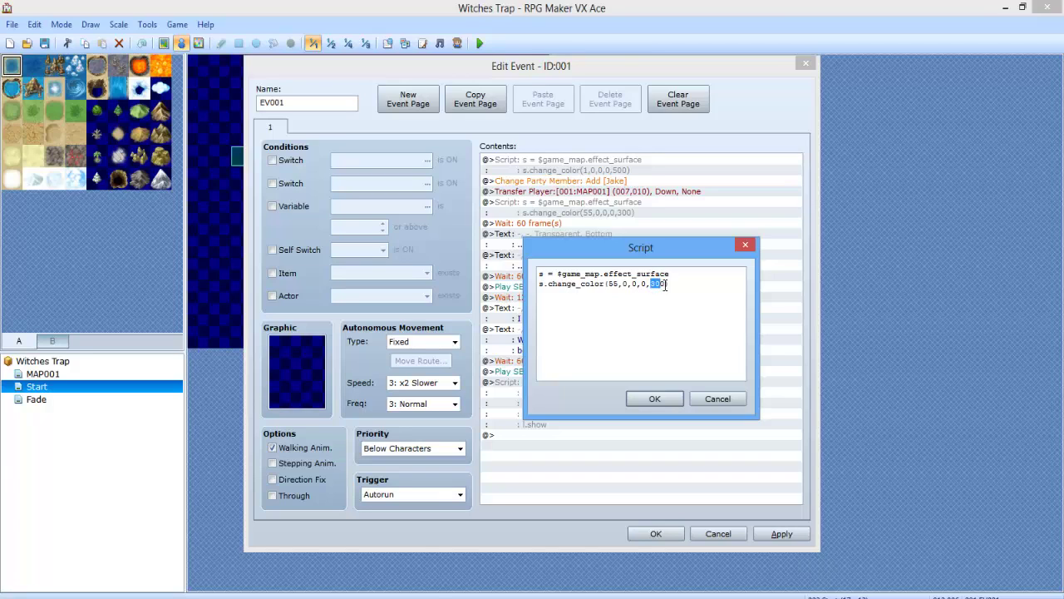
{"action": "left_click", "coordinate": [682, 289]}
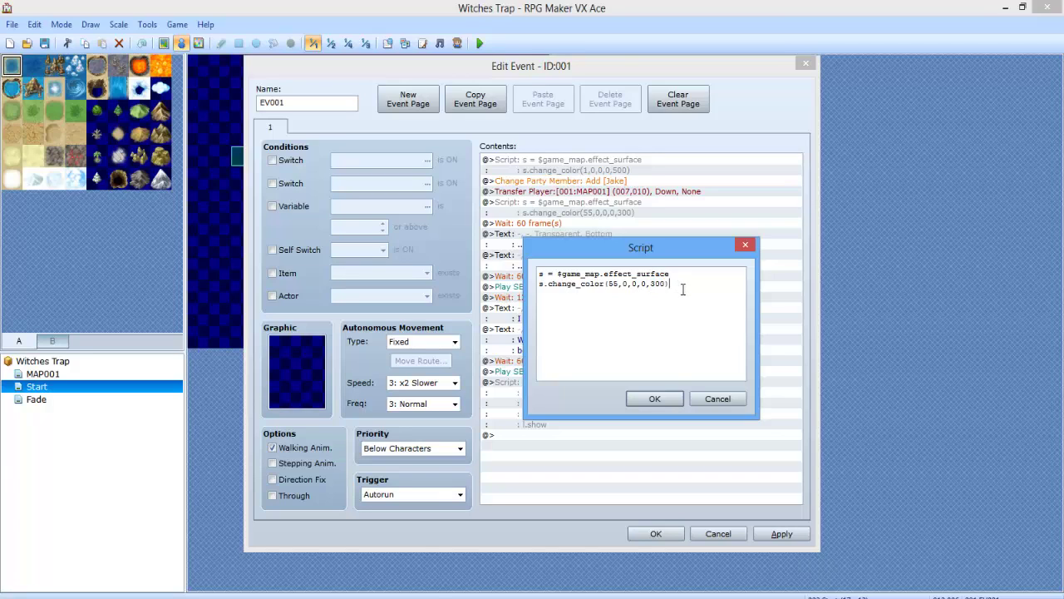
{"action": "left_click", "coordinate": [653, 399]}
{"action": "left_click", "coordinate": [558, 223]}
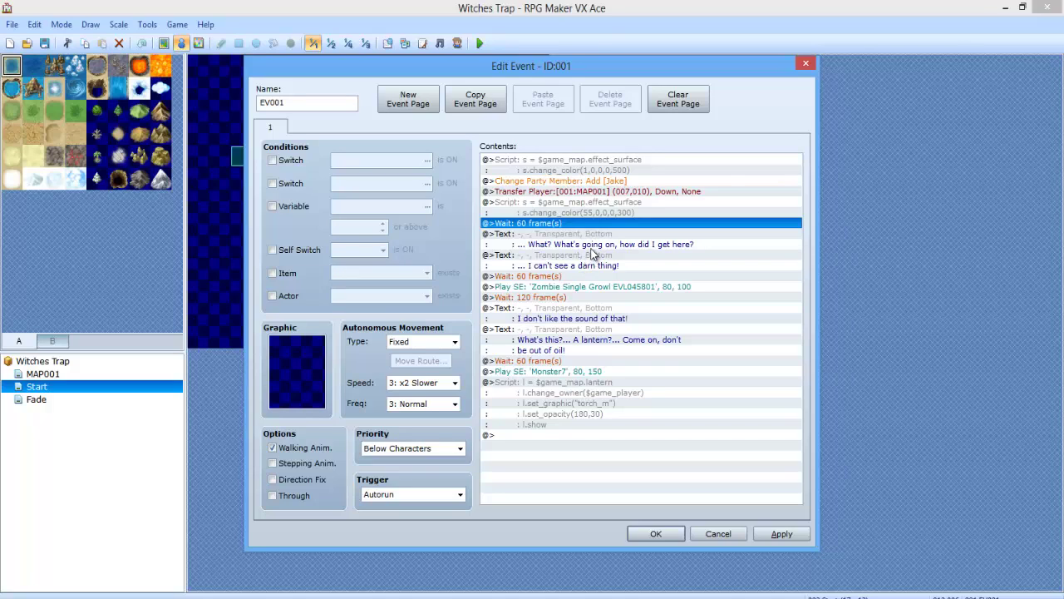
{"action": "left_click", "coordinate": [611, 243]}
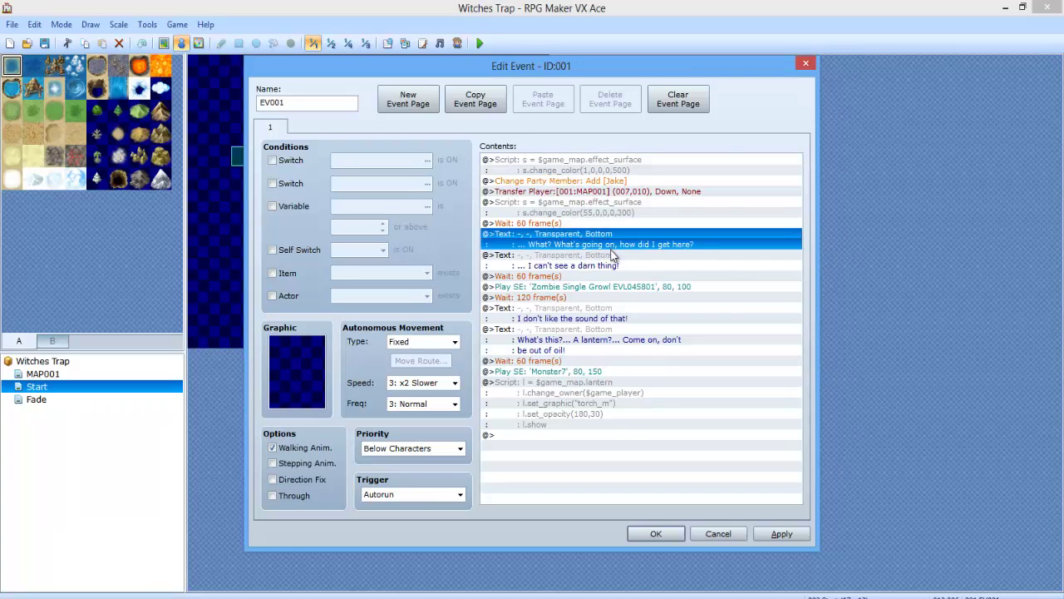
{"action": "right_click", "coordinate": [589, 234]}
{"action": "left_click", "coordinate": [634, 259]}
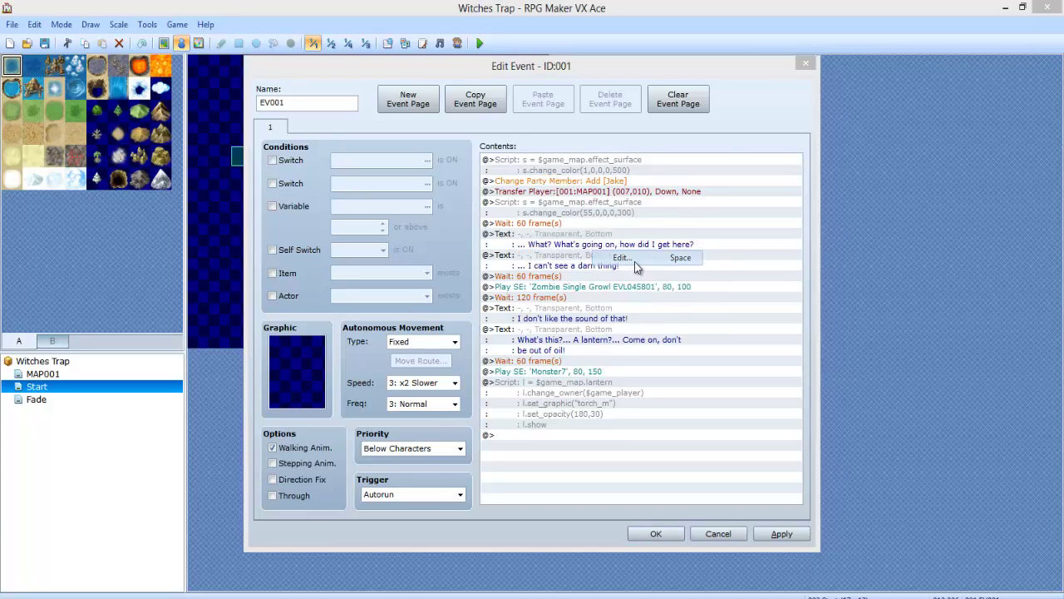
{"action": "left_click", "coordinate": [786, 388]}
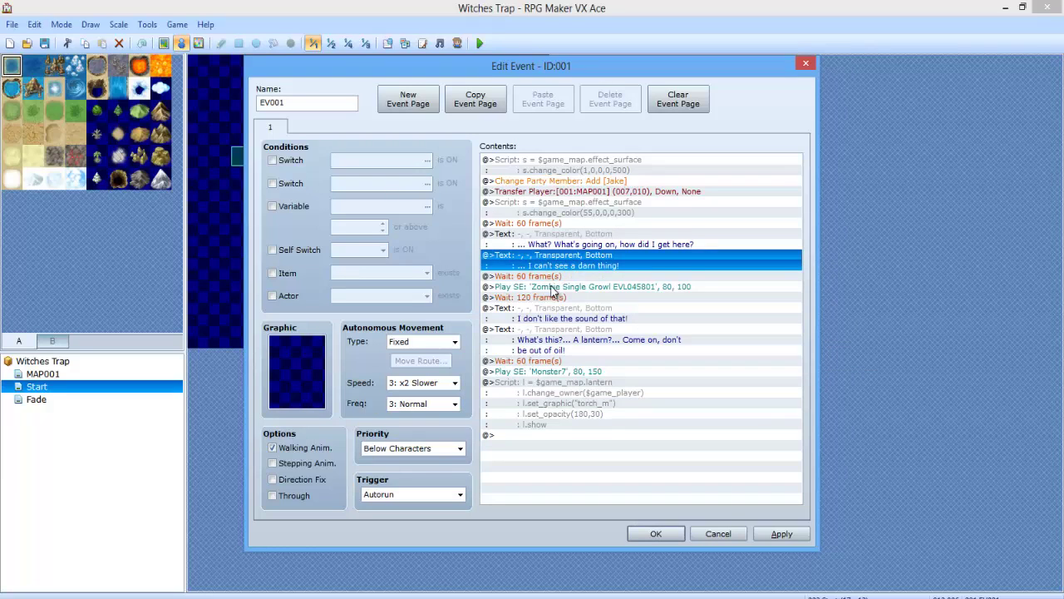
{"action": "left_click", "coordinate": [552, 278]}
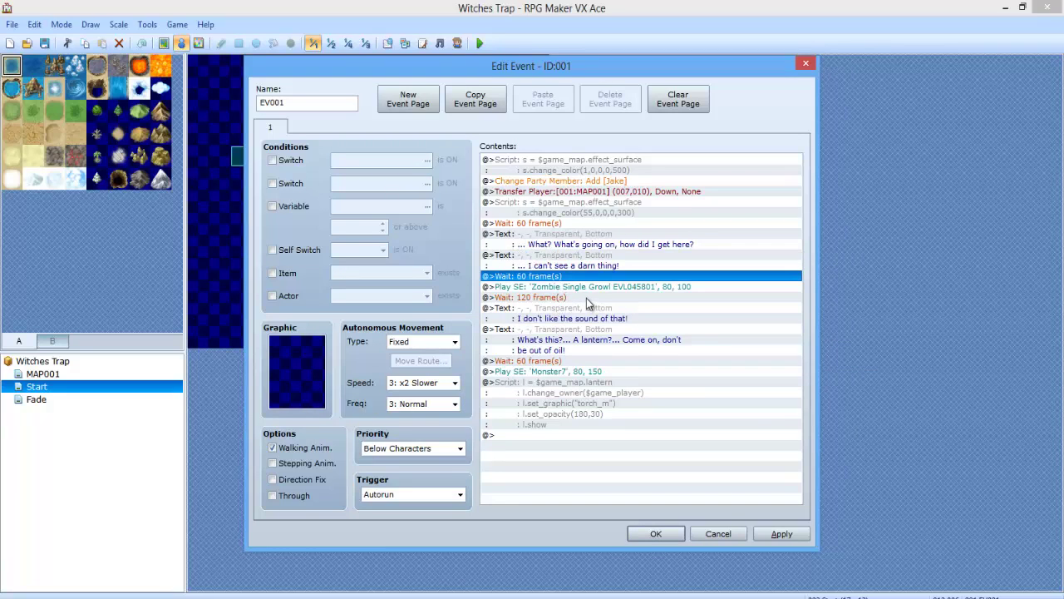
{"action": "left_click", "coordinate": [578, 289]}
{"action": "right_click", "coordinate": [580, 296]}
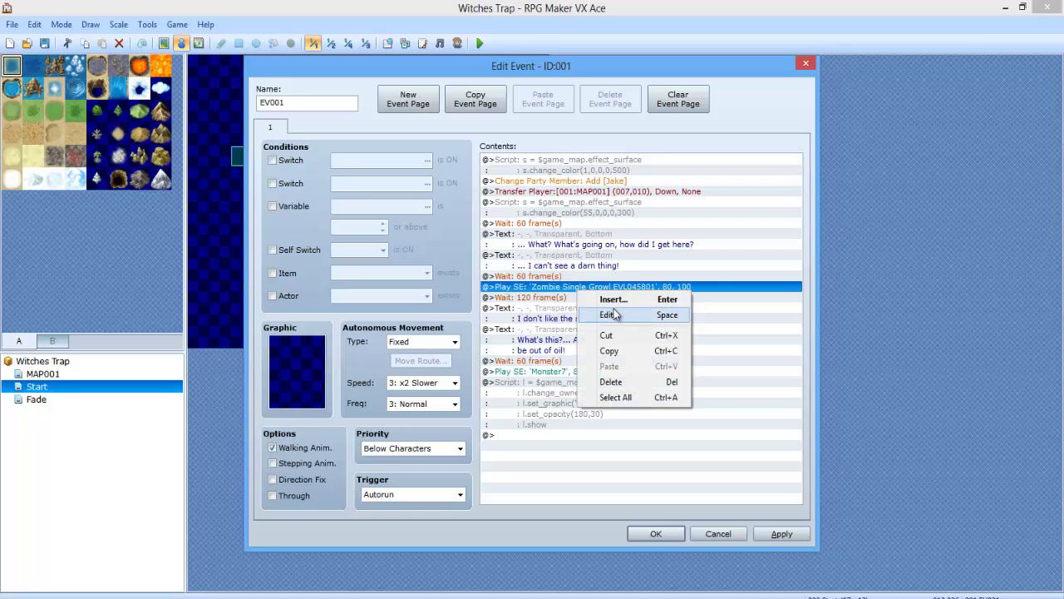
{"action": "left_click", "coordinate": [608, 315]}
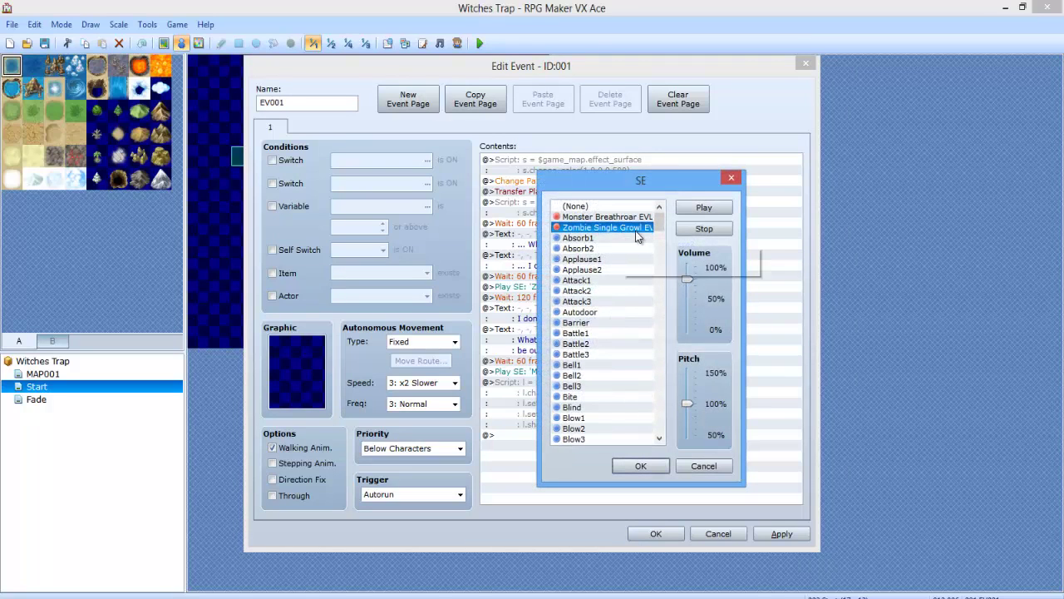
{"action": "key", "text": "Return"}
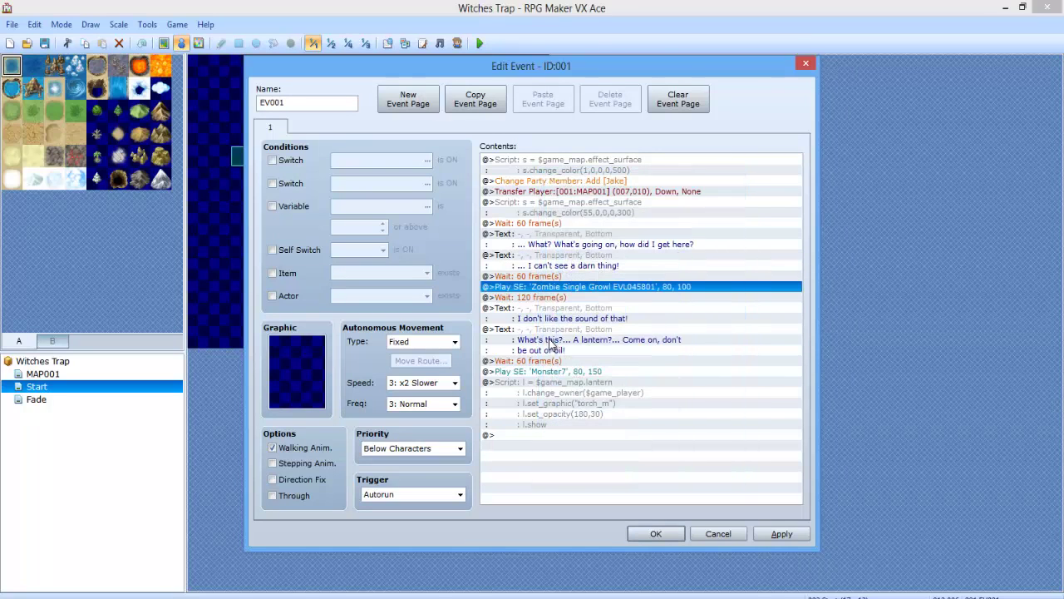
{"action": "left_click", "coordinate": [574, 297]}
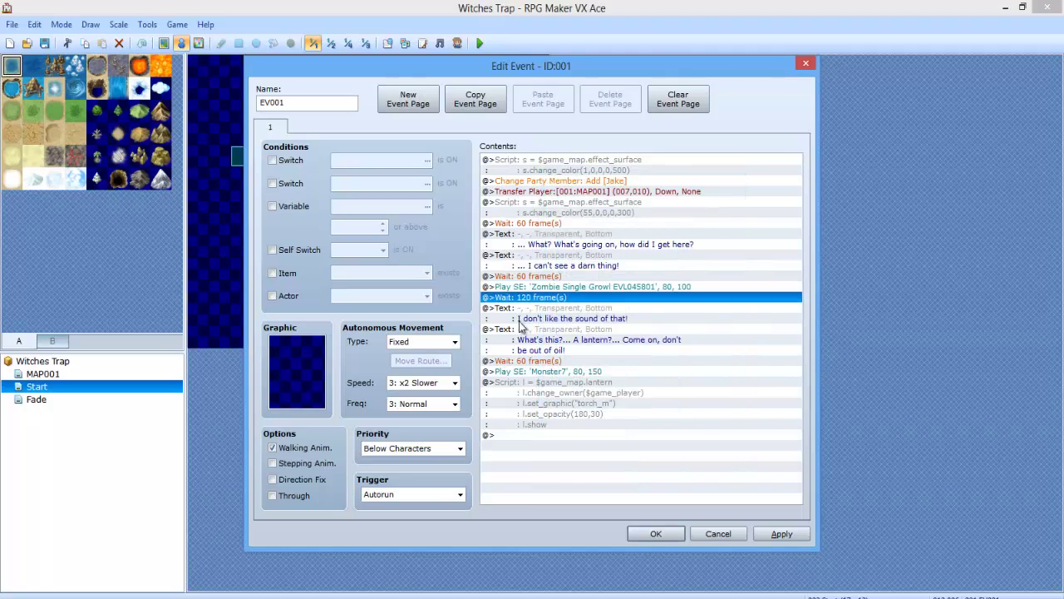
{"action": "left_click", "coordinate": [634, 288]}
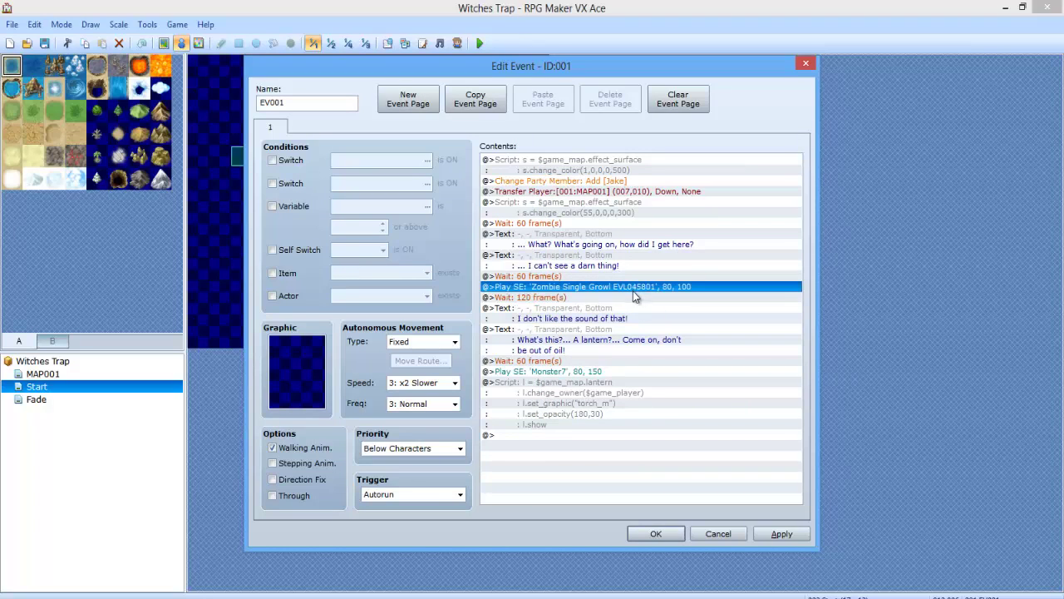
{"action": "left_click", "coordinate": [624, 299]}
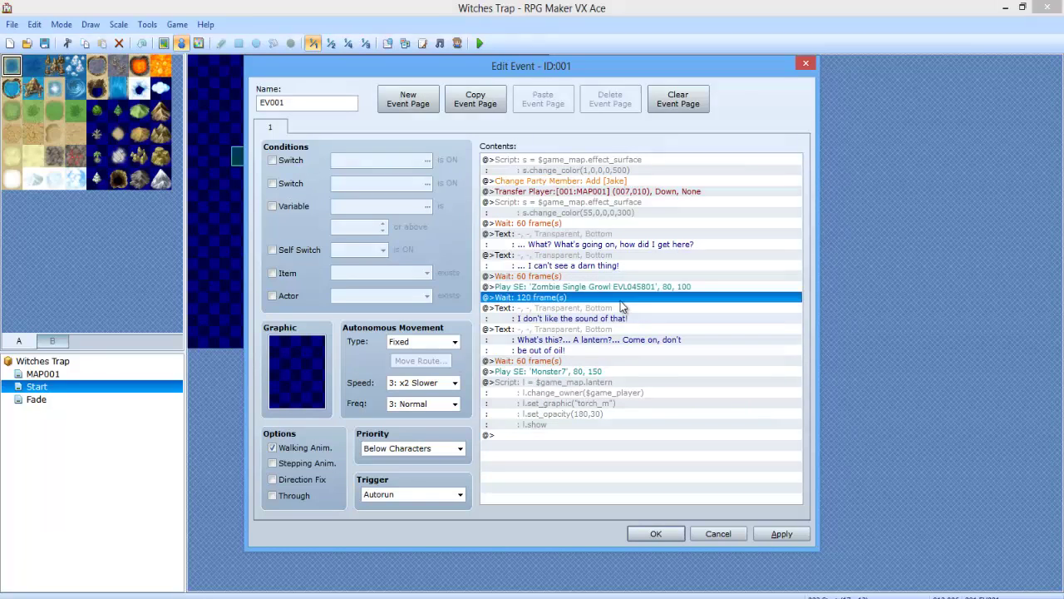
{"action": "left_click", "coordinate": [572, 318]}
{"action": "left_click", "coordinate": [571, 334]}
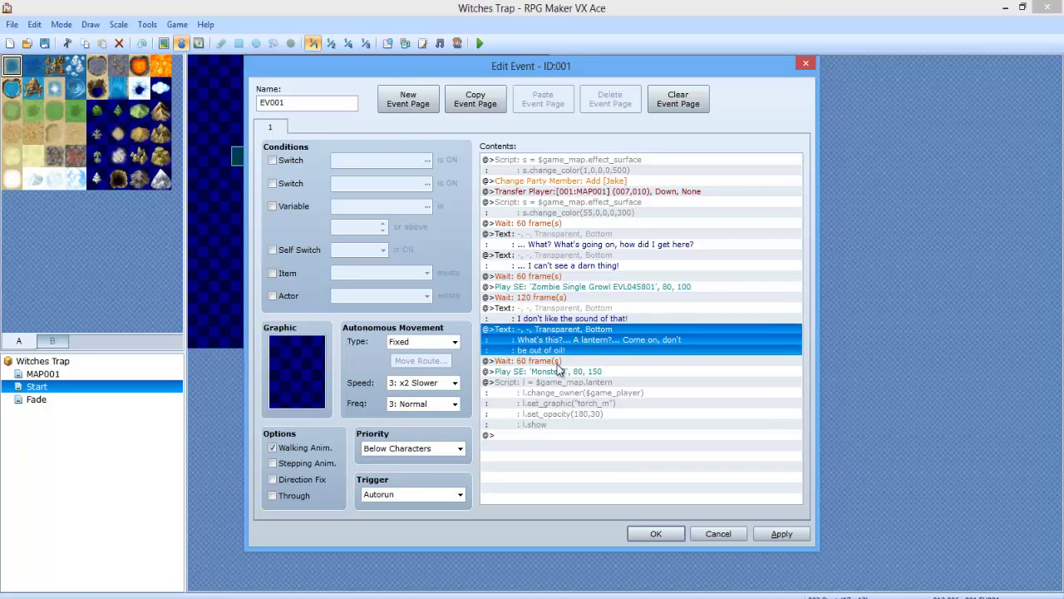
{"action": "left_click", "coordinate": [559, 363]}
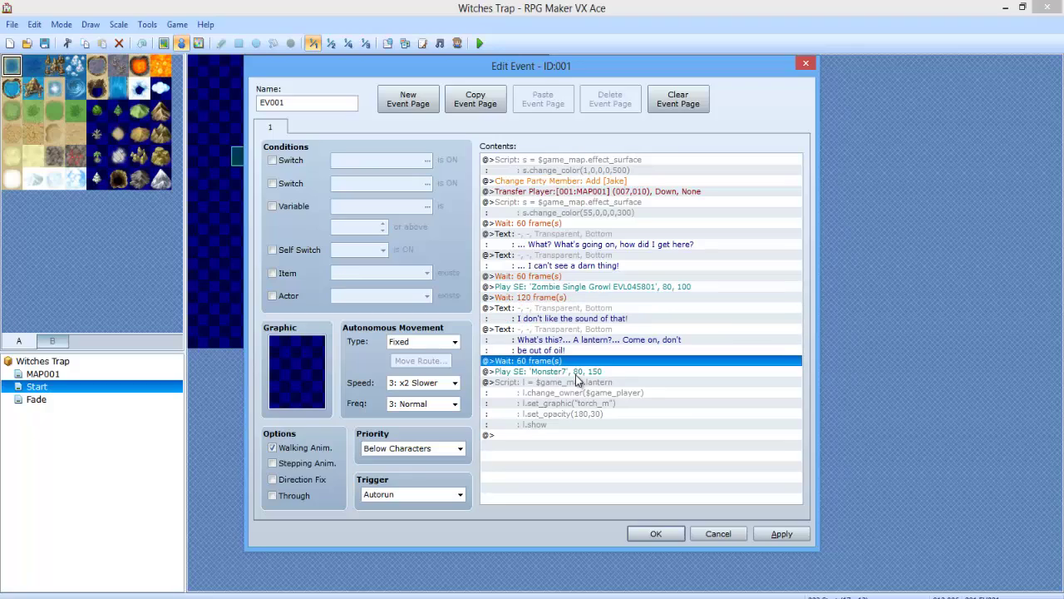
{"action": "left_click", "coordinate": [575, 374]}
{"action": "right_click", "coordinate": [575, 374]}
{"action": "left_click", "coordinate": [605, 401]}
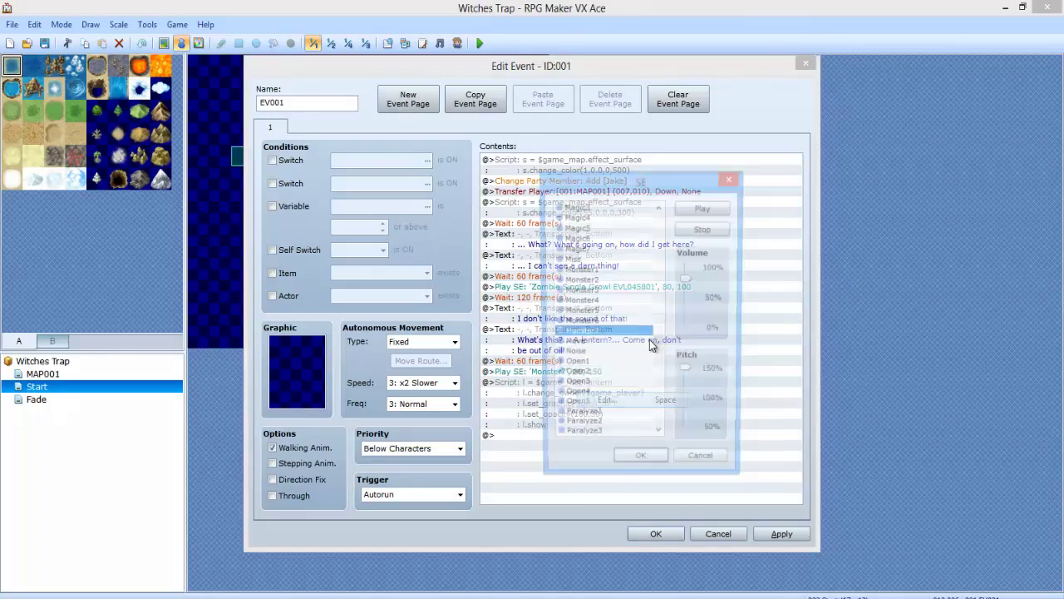
{"action": "right_click", "coordinate": [591, 386]}
- Review the lantern script (torch_m graphic, opacity 180,30), keep it, and close the event editor
{"action": "left_click", "coordinate": [618, 410]}
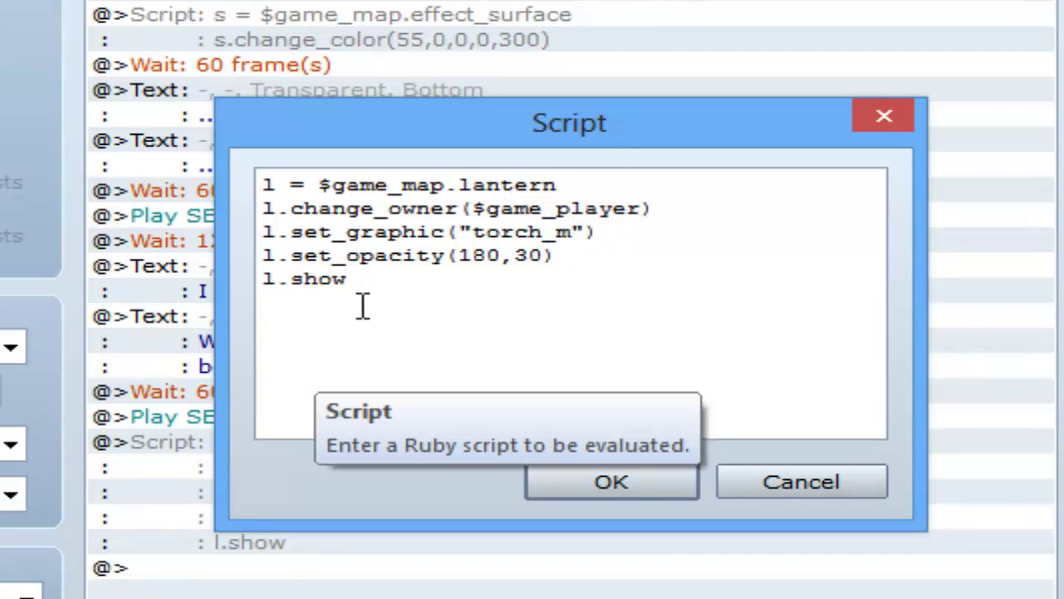
{"action": "left_click", "coordinate": [601, 209]}
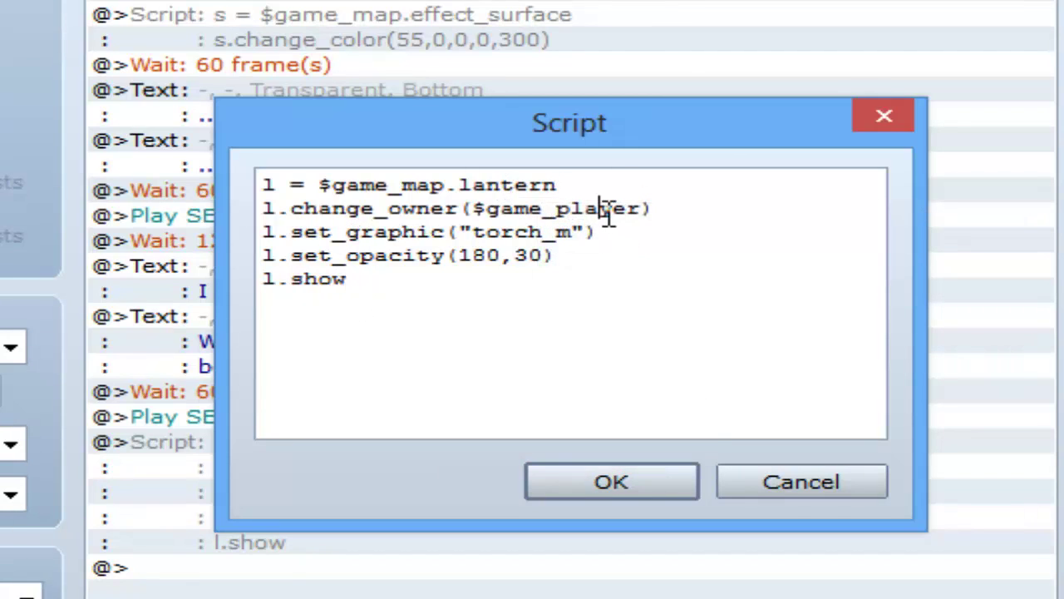
{"action": "left_click", "coordinate": [264, 233]}
{"action": "left_click_drag", "start_coordinate": [462, 255], "coordinate": [539, 255]}
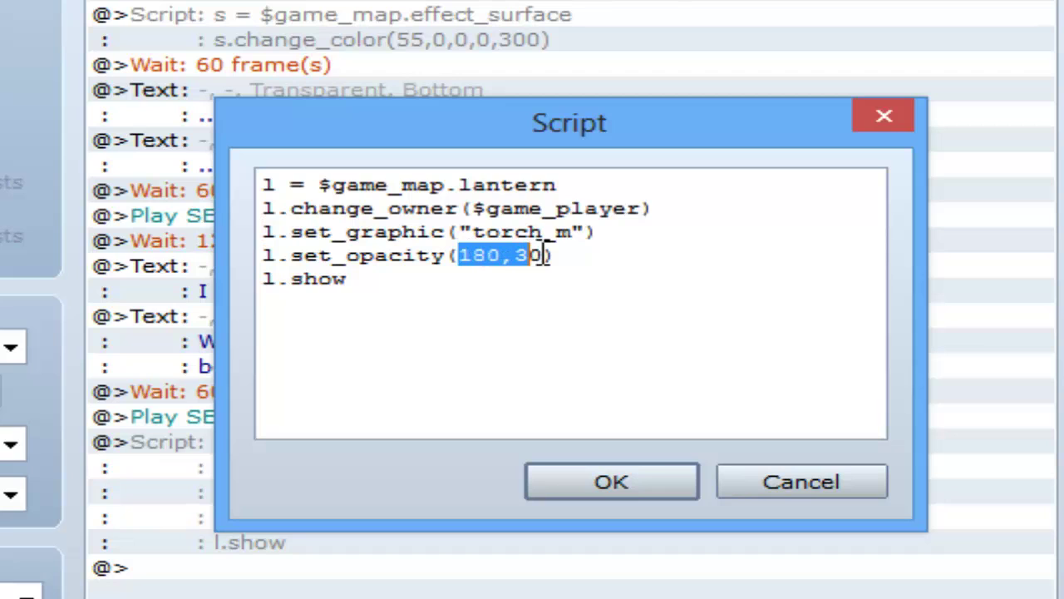
{"action": "left_click", "coordinate": [509, 285]}
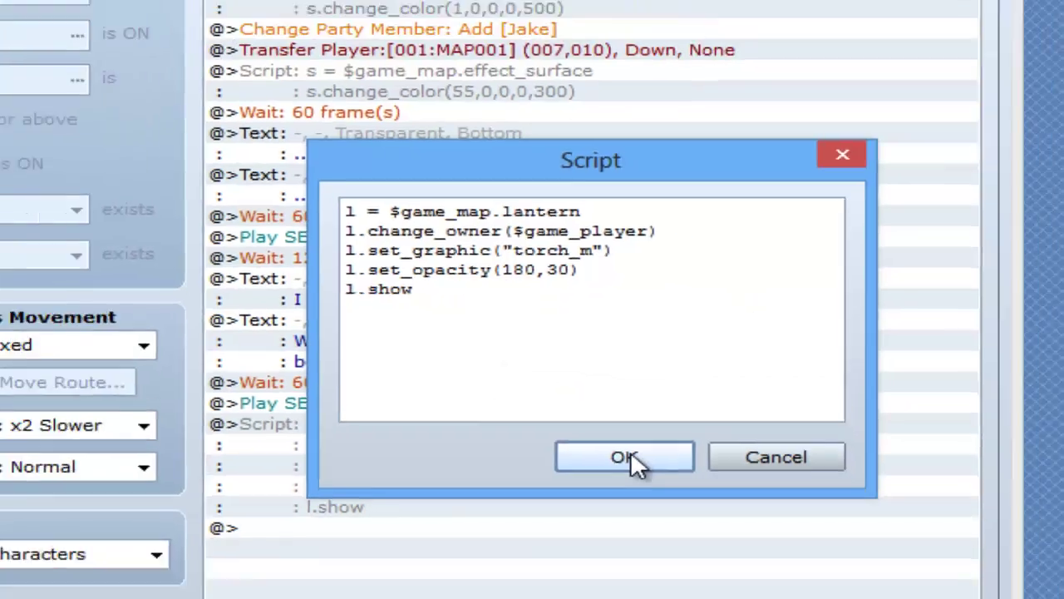
{"action": "left_click", "coordinate": [573, 485]}
{"action": "left_click", "coordinate": [664, 534]}
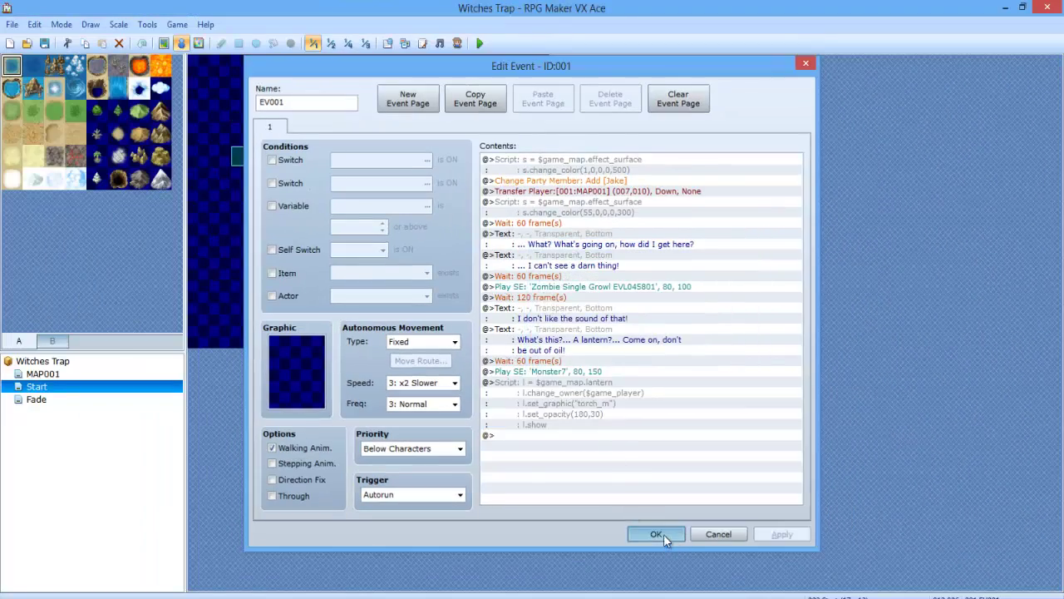
{"action": "left_click", "coordinate": [73, 374]}
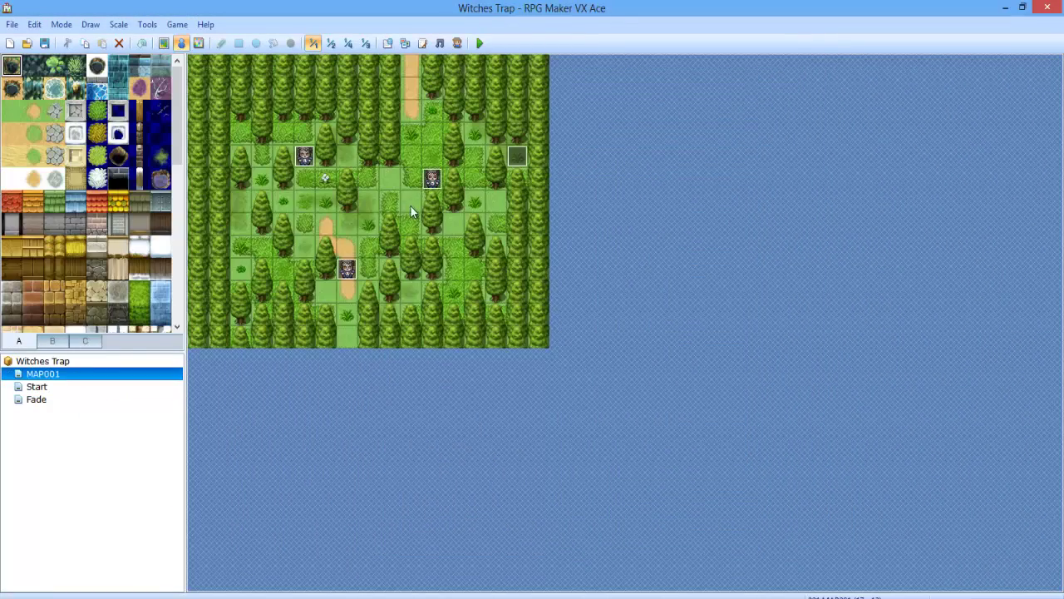
{"action": "left_click", "coordinate": [423, 43]}
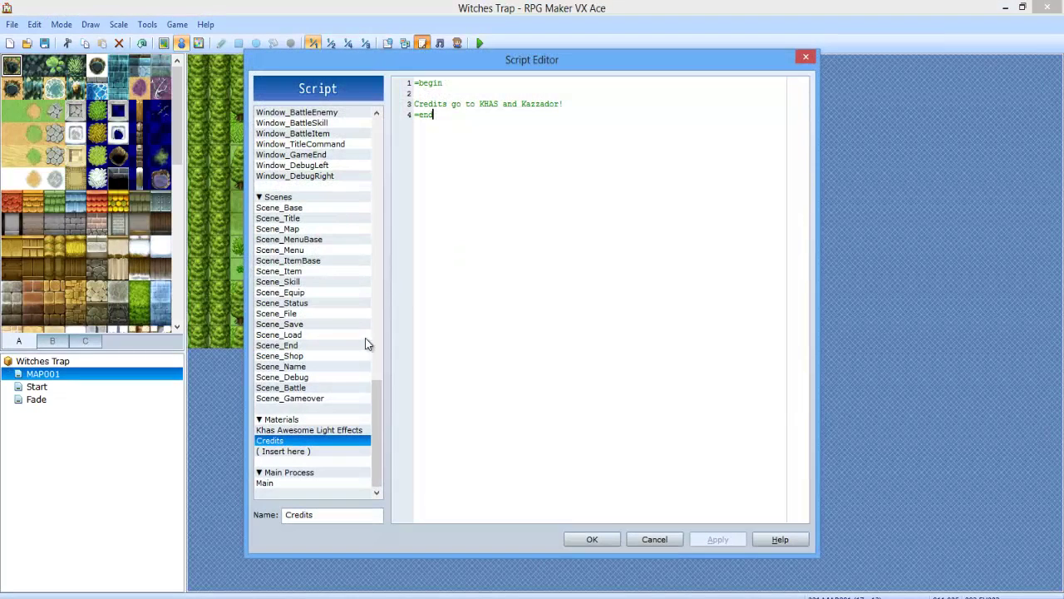
{"action": "left_click", "coordinate": [566, 148]}
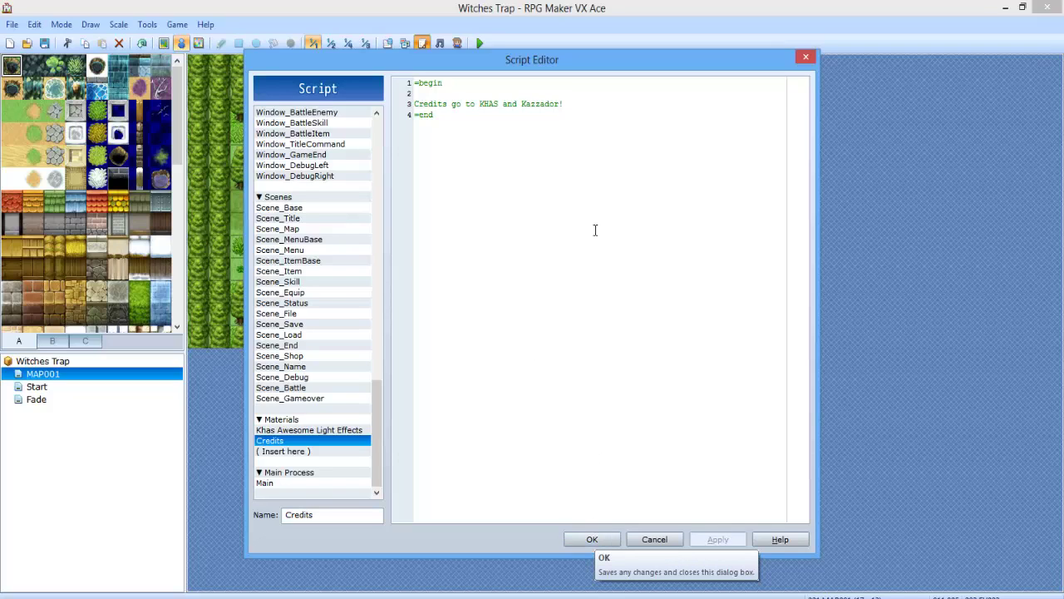
{"action": "left_click", "coordinate": [482, 93]}
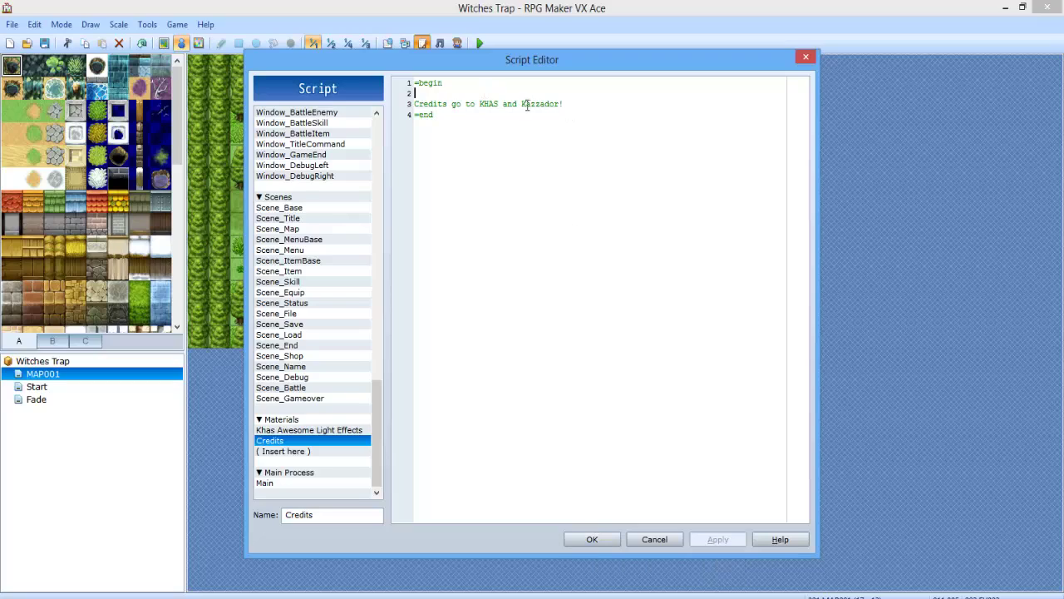
{"action": "left_click", "coordinate": [611, 545]}
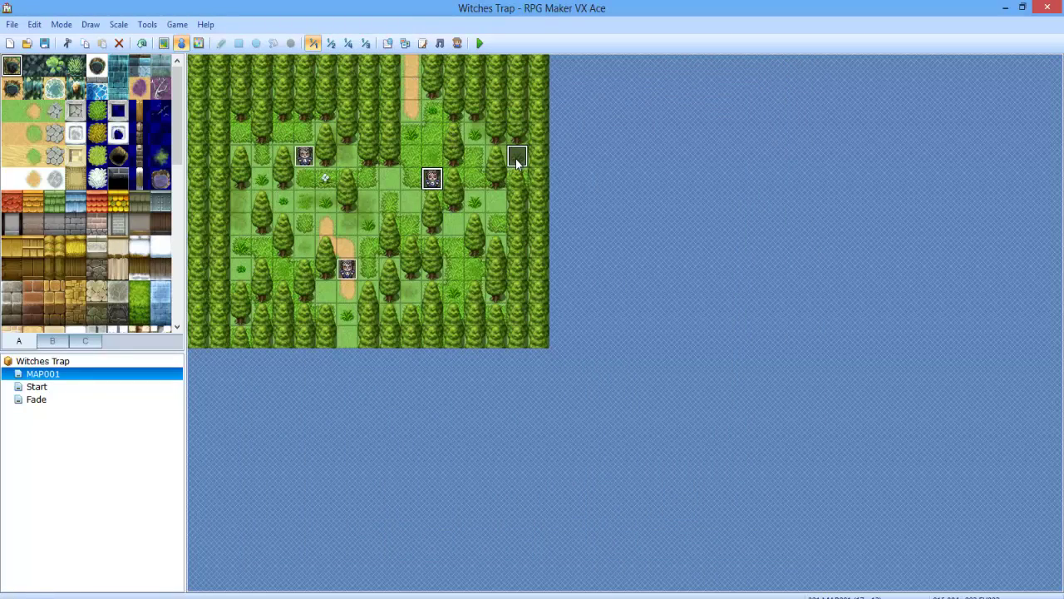
- Open EV002 and review EV001's move route (Through ON, Speed 6, Direction Fix ON), cancelling unchanged
{"action": "double_click", "coordinate": [431, 177]}
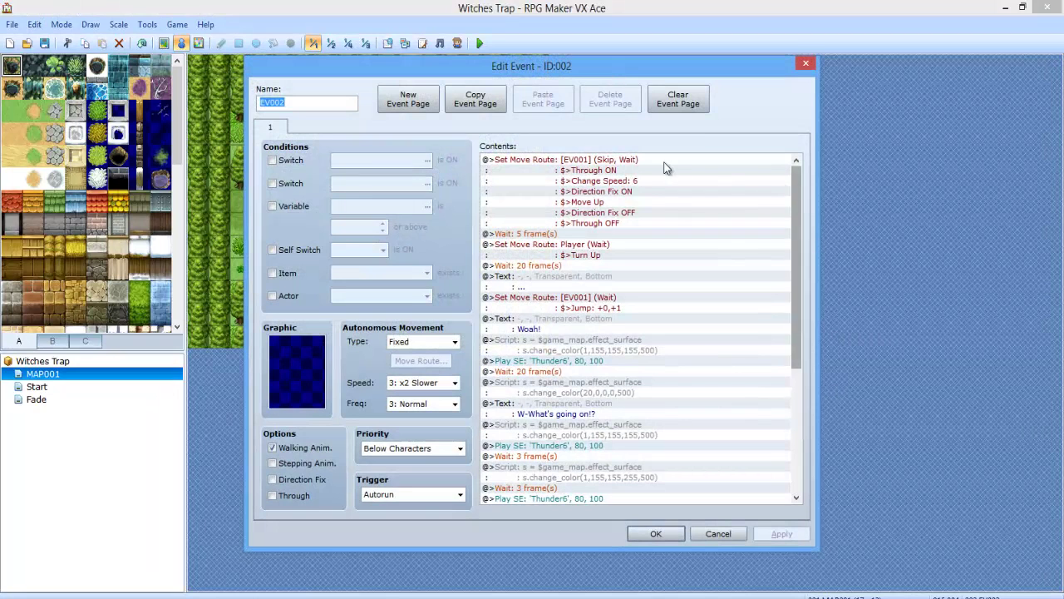
{"action": "right_click", "coordinate": [598, 162]}
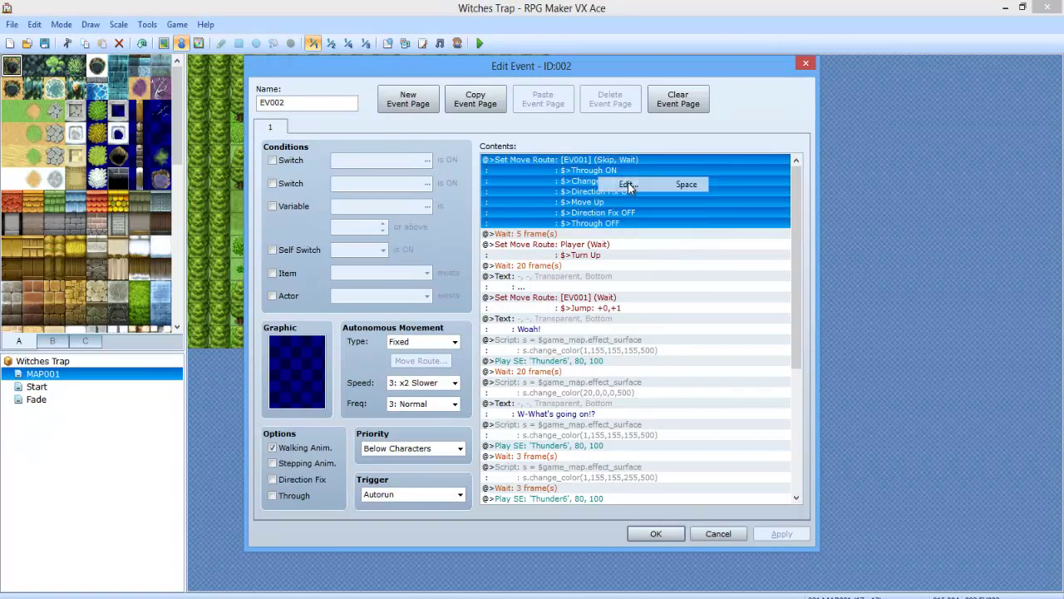
{"action": "left_click", "coordinate": [626, 184]}
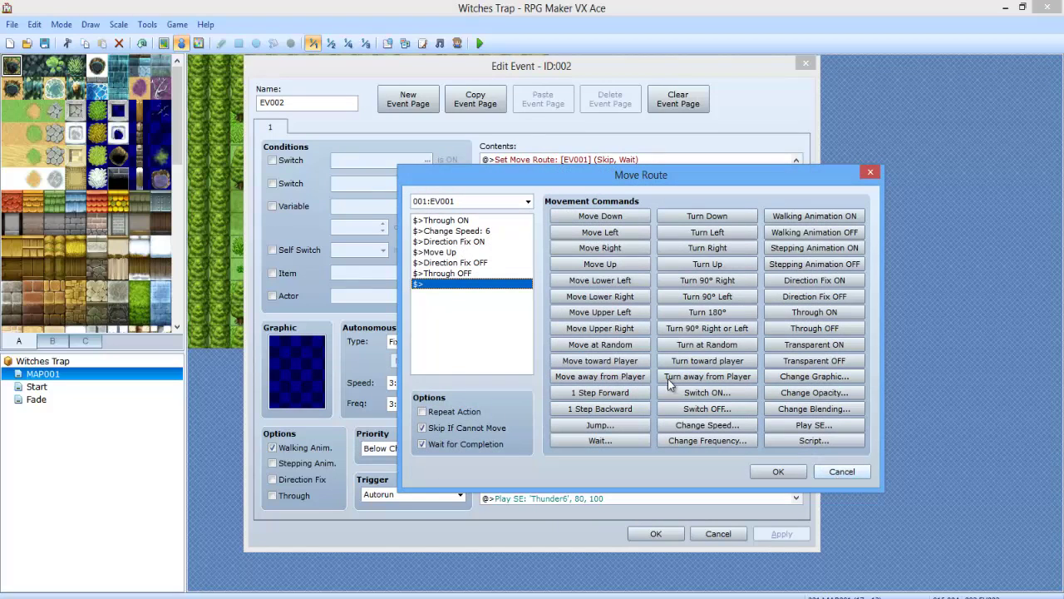
{"action": "left_click", "coordinate": [471, 221]}
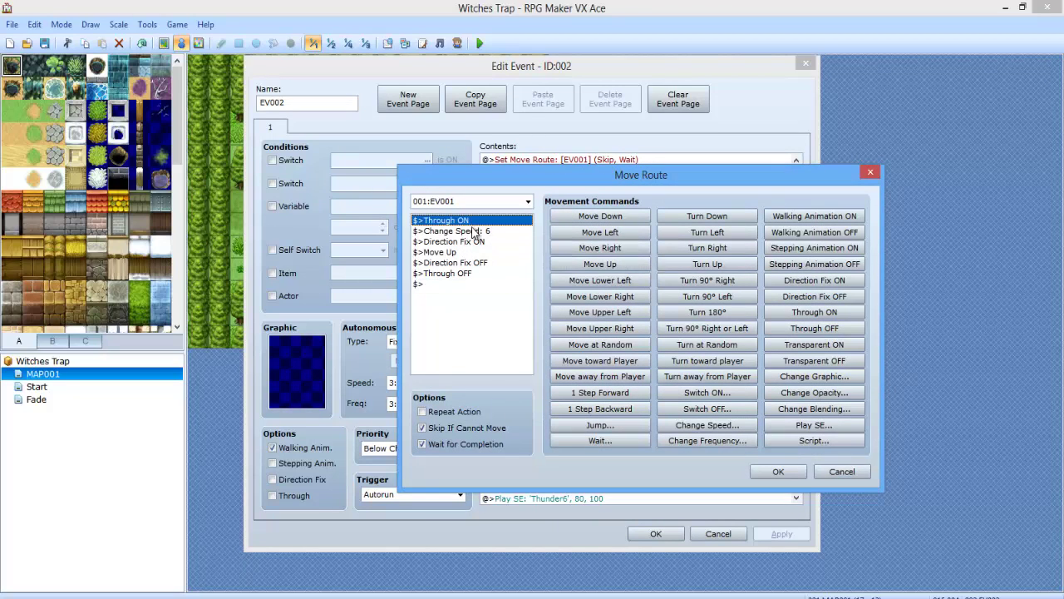
{"action": "left_click", "coordinate": [479, 232]}
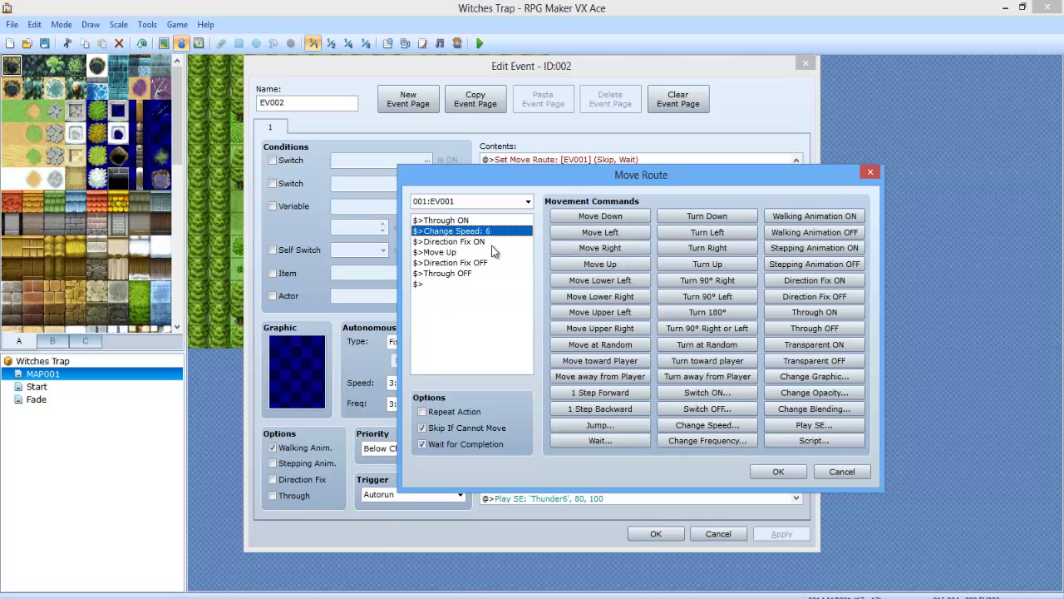
{"action": "left_click", "coordinate": [491, 242]}
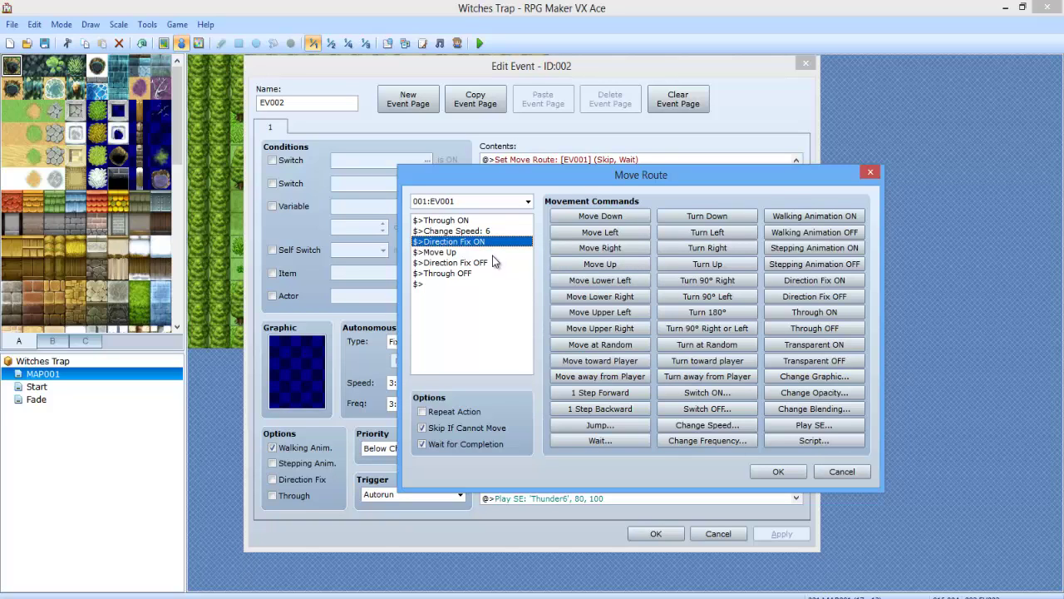
{"action": "left_click", "coordinate": [495, 252]}
{"action": "left_click", "coordinate": [498, 262]}
{"action": "left_click", "coordinate": [502, 274]}
{"action": "left_click", "coordinate": [842, 471]}
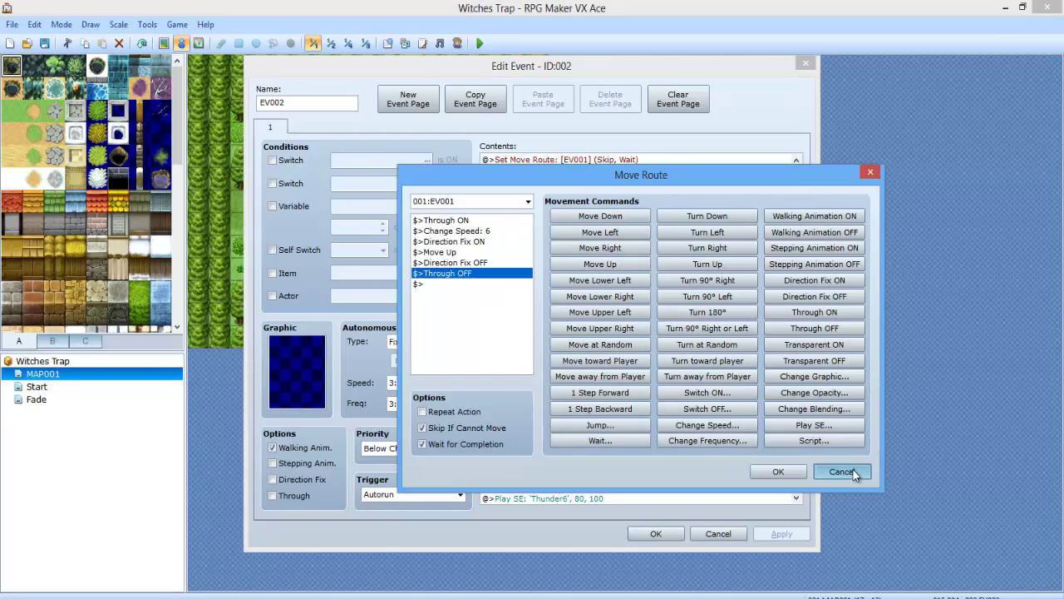
{"action": "left_click", "coordinate": [593, 235]}
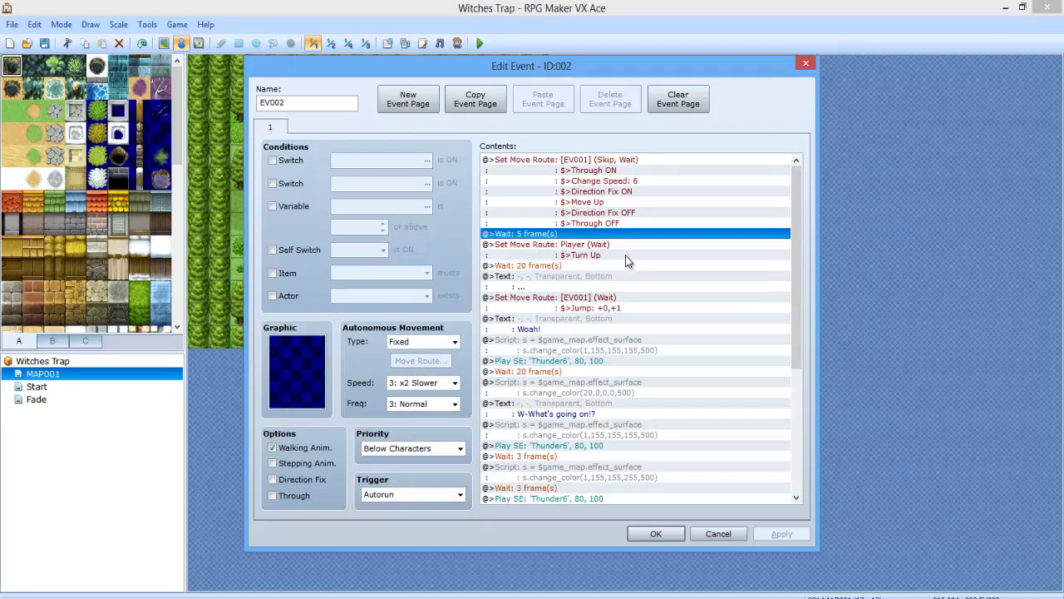
- Step through EV002's Wait 20, messages, jump route and Woah! message to the first colour script
{"action": "right_click", "coordinate": [611, 251]}
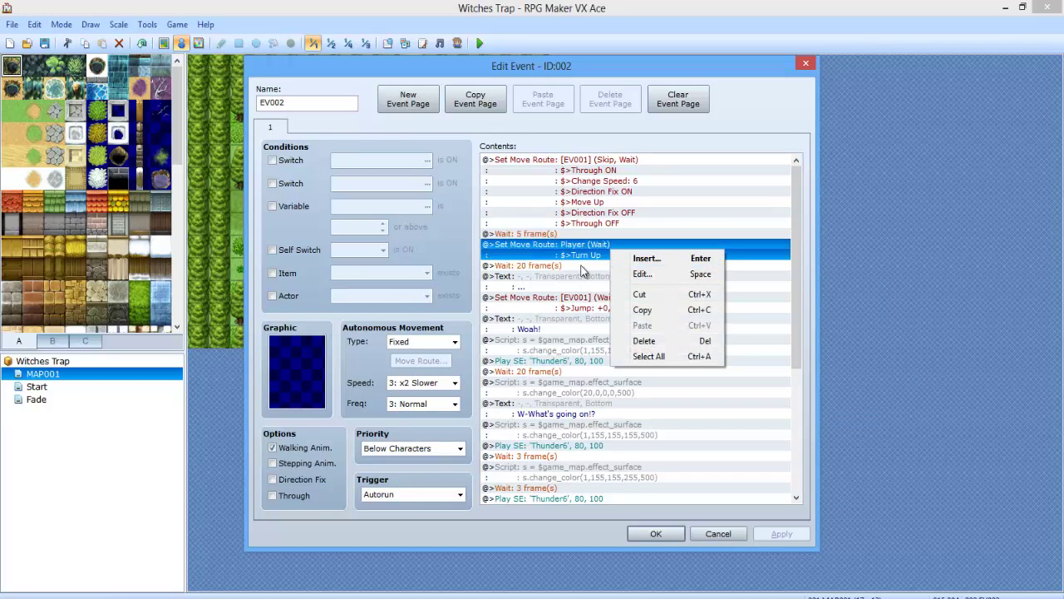
{"action": "left_click", "coordinate": [582, 267]}
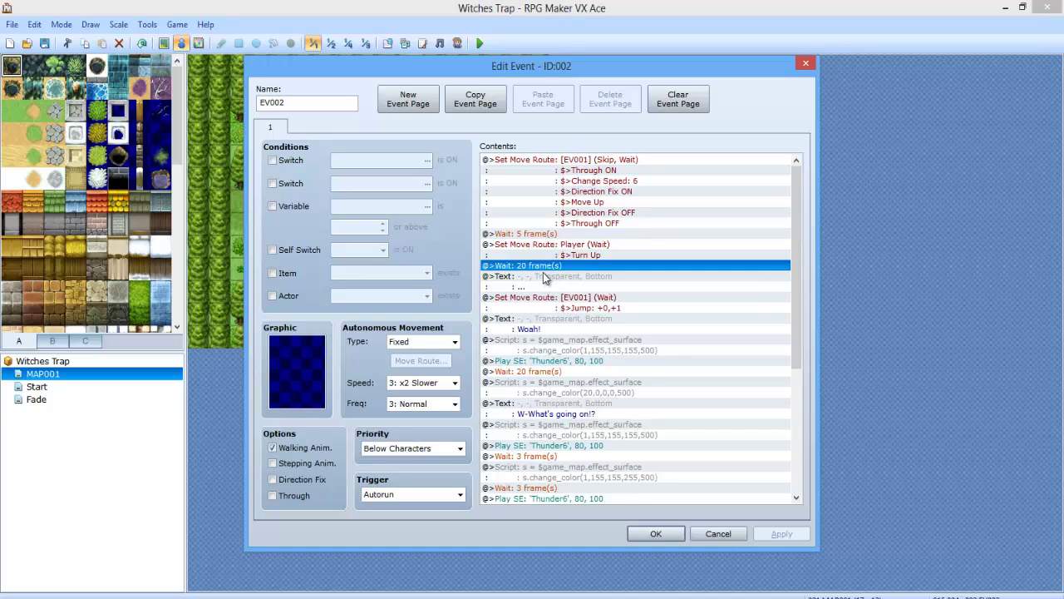
{"action": "left_click", "coordinate": [555, 284]}
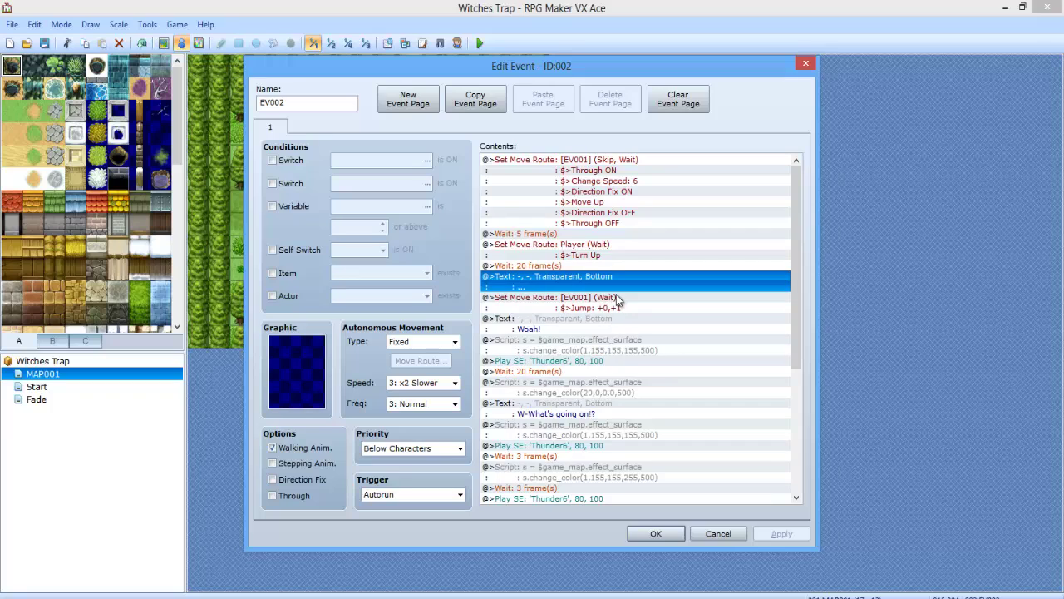
{"action": "left_click", "coordinate": [625, 306]}
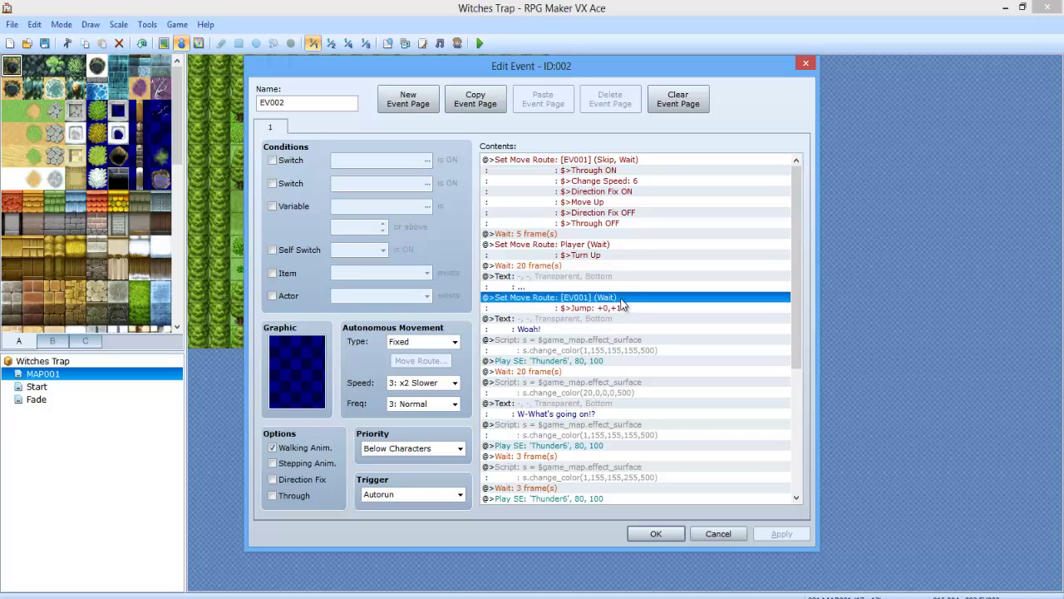
{"action": "left_click", "coordinate": [599, 324]}
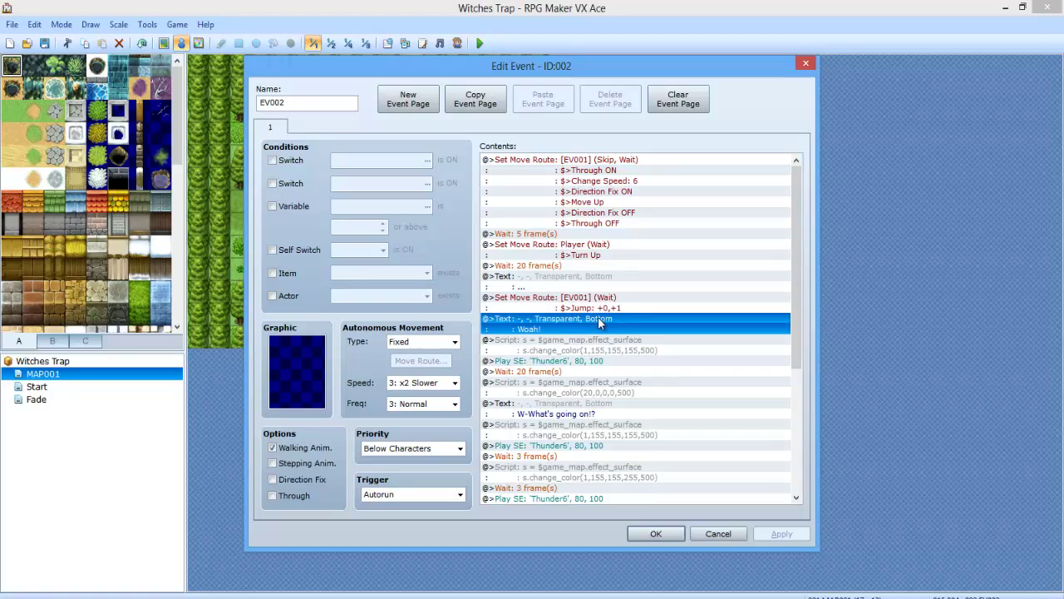
{"action": "left_click", "coordinate": [633, 344]}
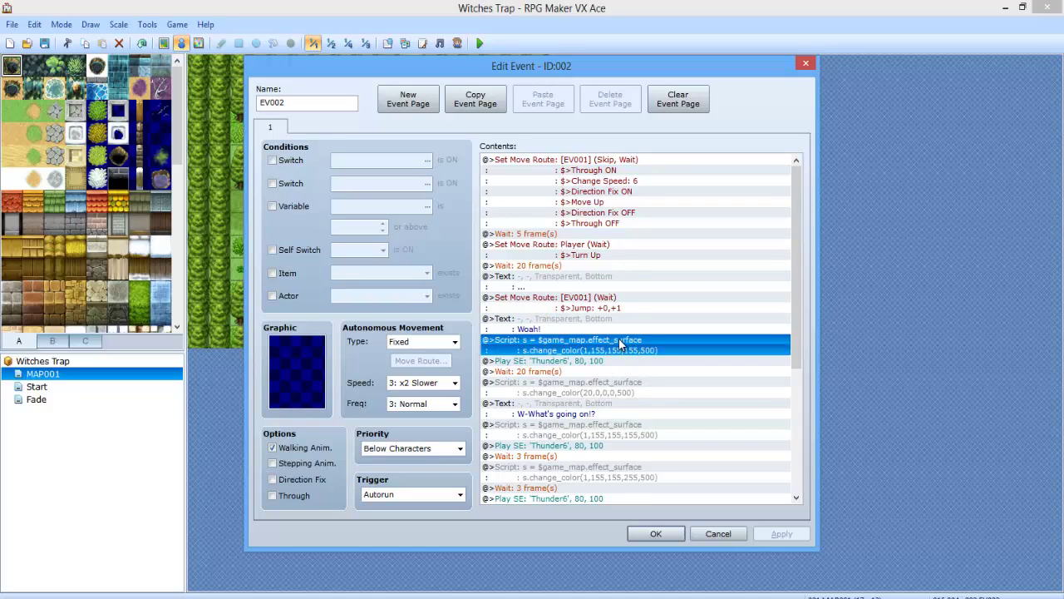
{"action": "right_click", "coordinate": [658, 341]}
{"action": "left_click", "coordinate": [621, 333]}
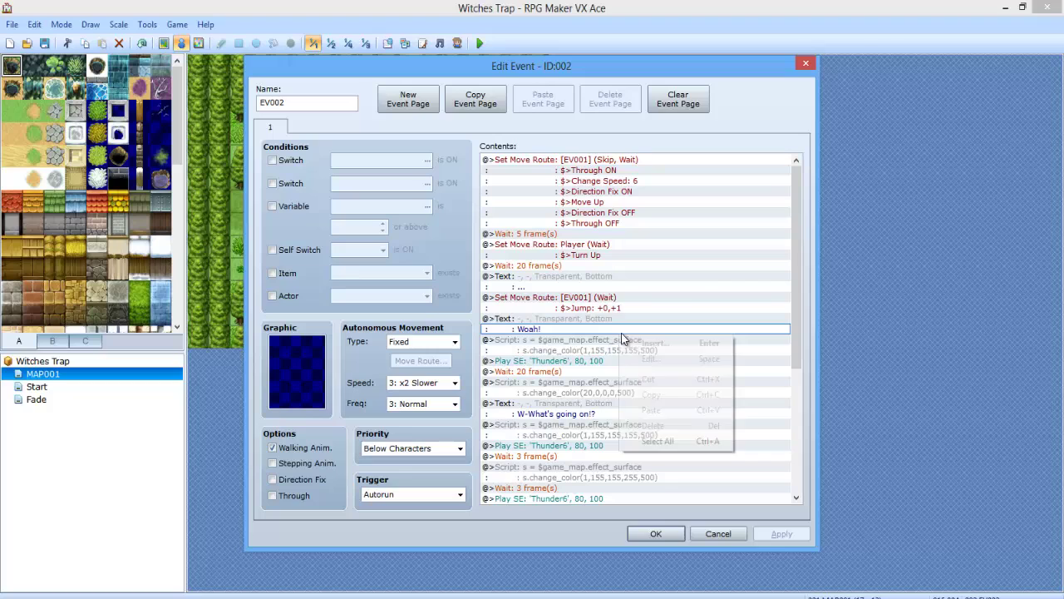
- Inspect the first flash script's 155 colour values and close it unchanged
{"action": "right_click", "coordinate": [619, 341]}
{"action": "left_click", "coordinate": [627, 368]}
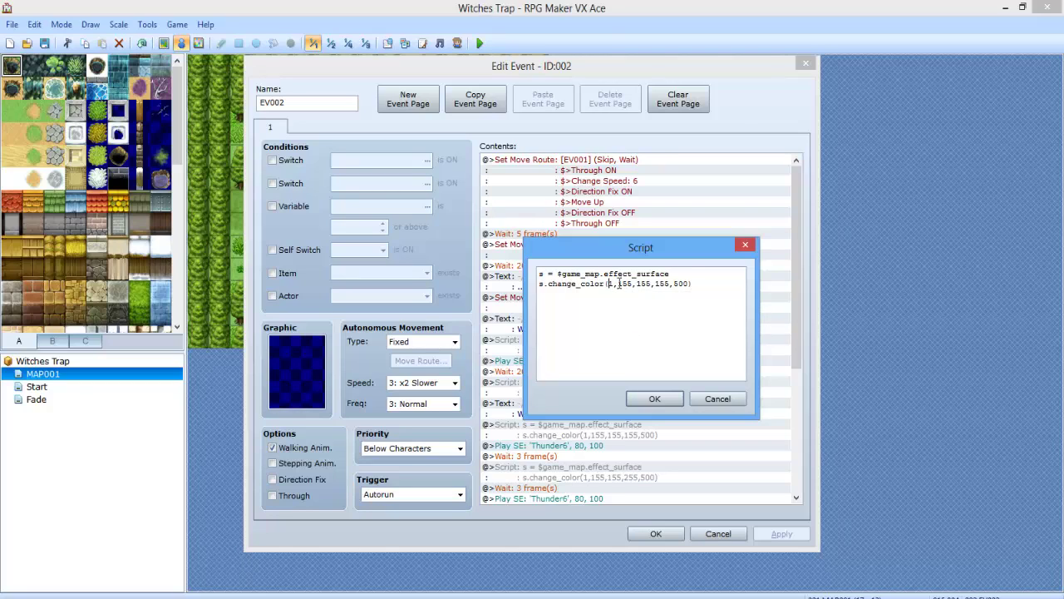
{"action": "double_click", "coordinate": [618, 283]}
{"action": "left_click_drag", "start_coordinate": [640, 284], "coordinate": [638, 284]}
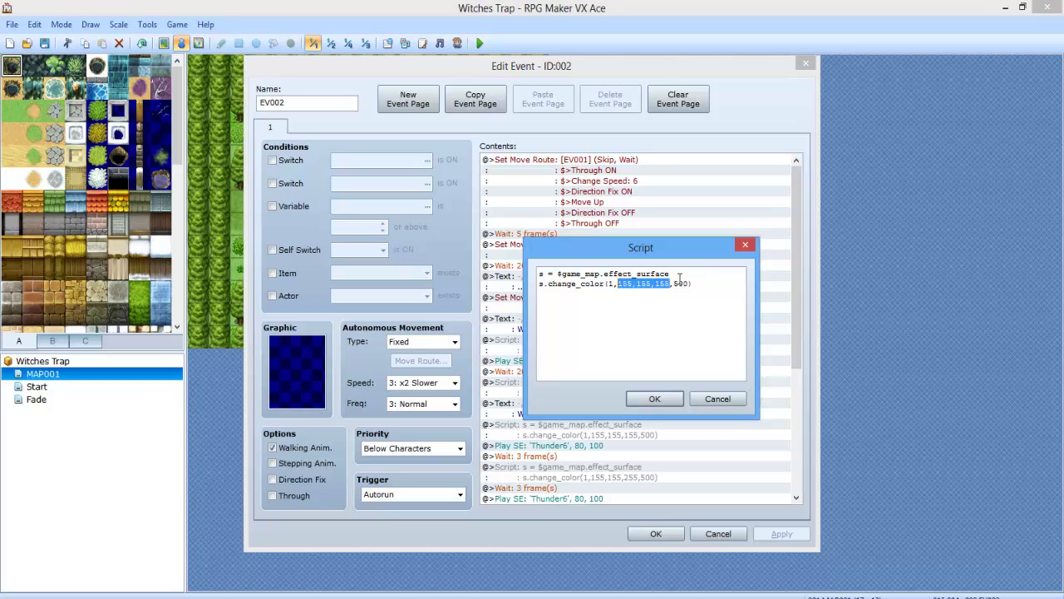
{"action": "left_click", "coordinate": [681, 284]}
{"action": "left_click", "coordinate": [708, 400]}
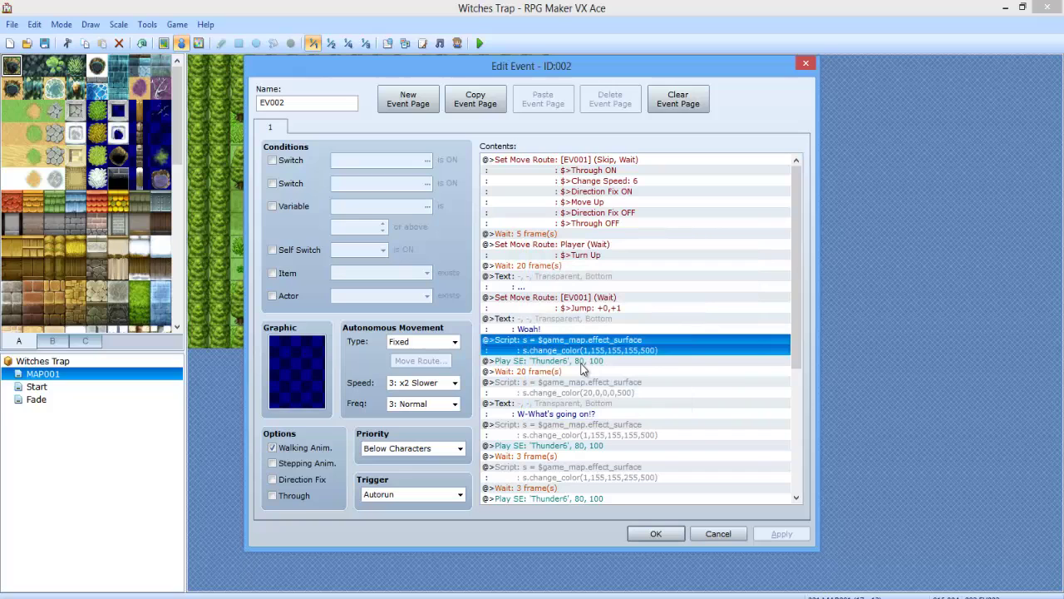
- Inspect the darkening script after the wait (values 20 and 500) and close it unchanged
{"action": "left_click", "coordinate": [583, 362]}
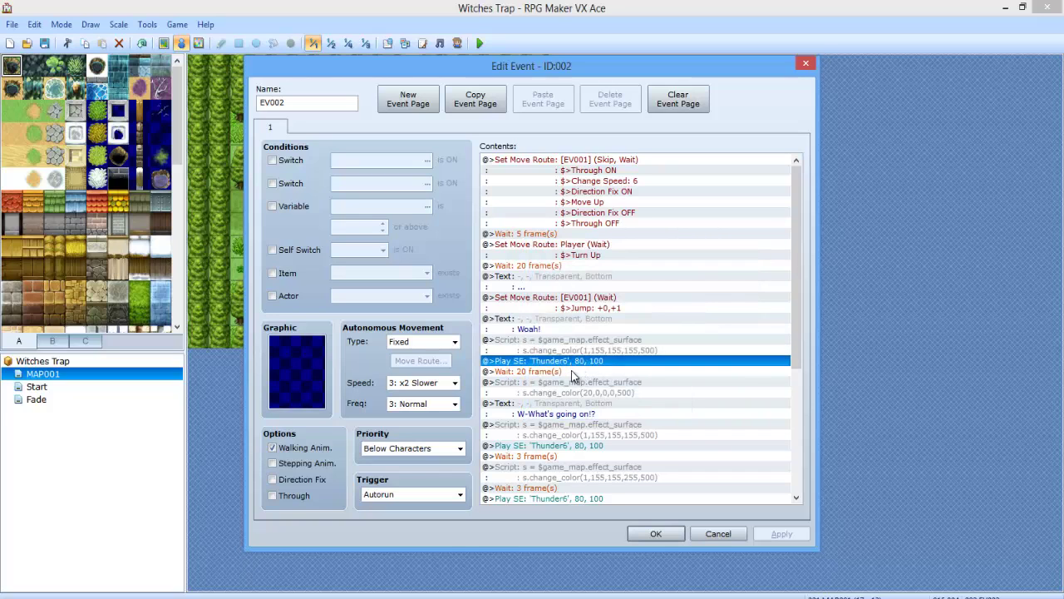
{"action": "left_click_drag", "start_coordinate": [571, 371], "coordinate": [573, 388]}
{"action": "scroll", "coordinate": [574, 314], "scroll_direction": "down", "scroll_amount": 2}
{"action": "left_click", "coordinate": [604, 326]}
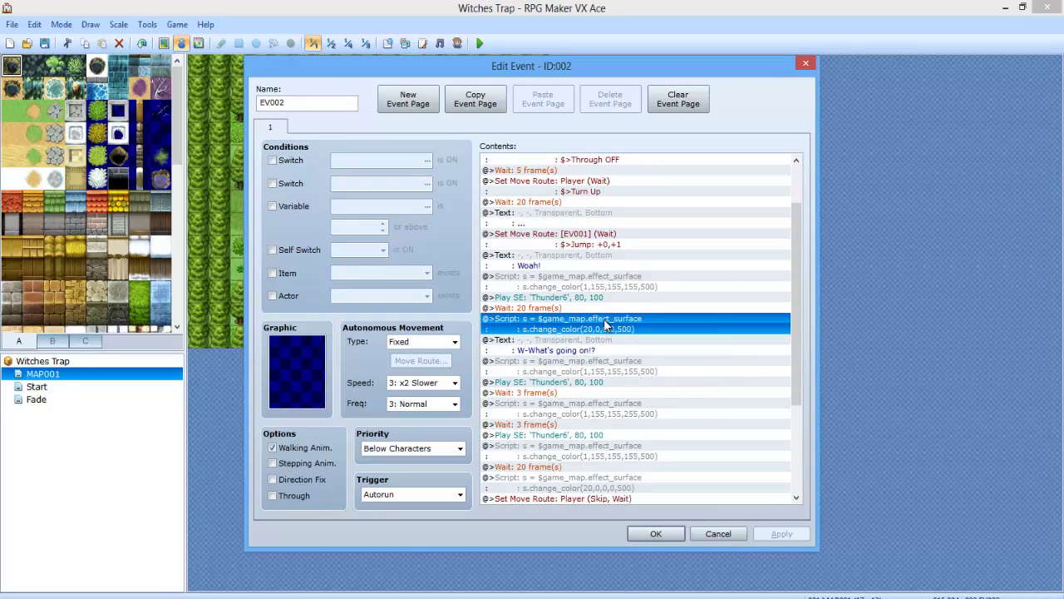
{"action": "right_click", "coordinate": [605, 323]}
{"action": "left_click", "coordinate": [633, 344]}
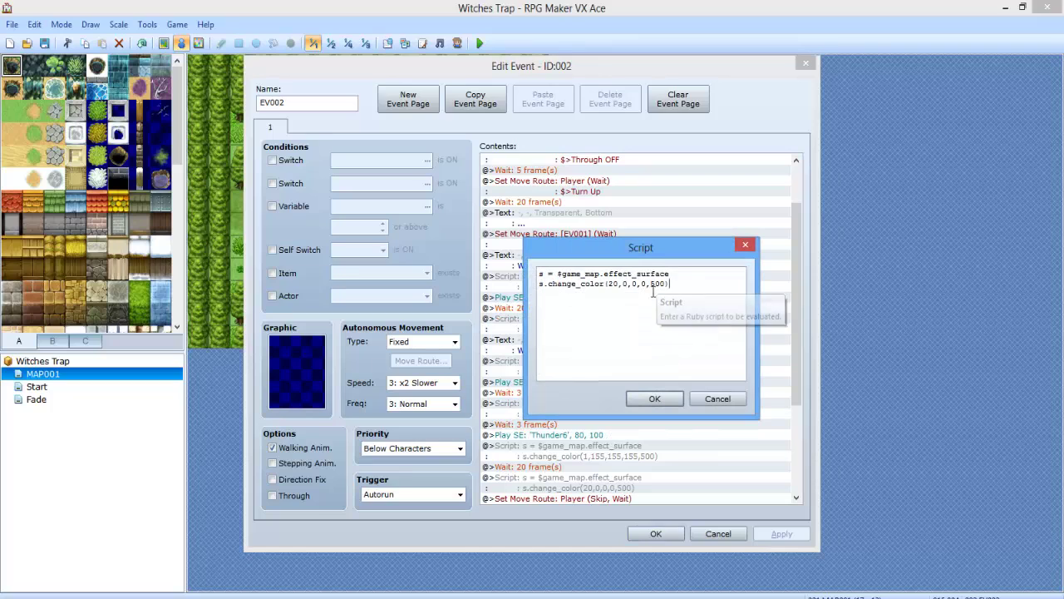
{"action": "double_click", "coordinate": [611, 283]}
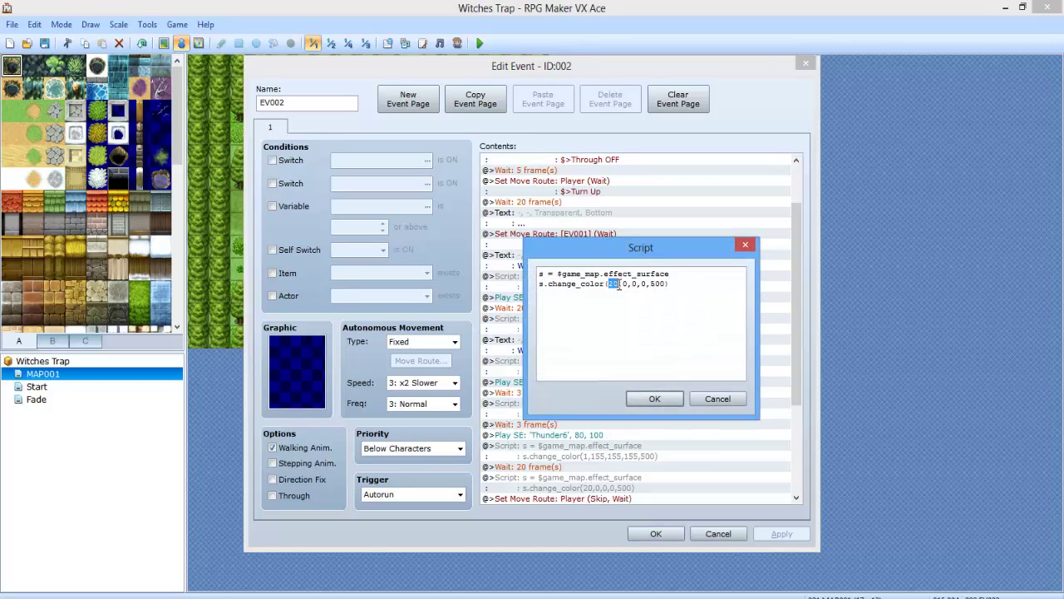
{"action": "left_click_drag", "start_coordinate": [650, 284], "coordinate": [656, 283]}
{"action": "left_click", "coordinate": [713, 399]}
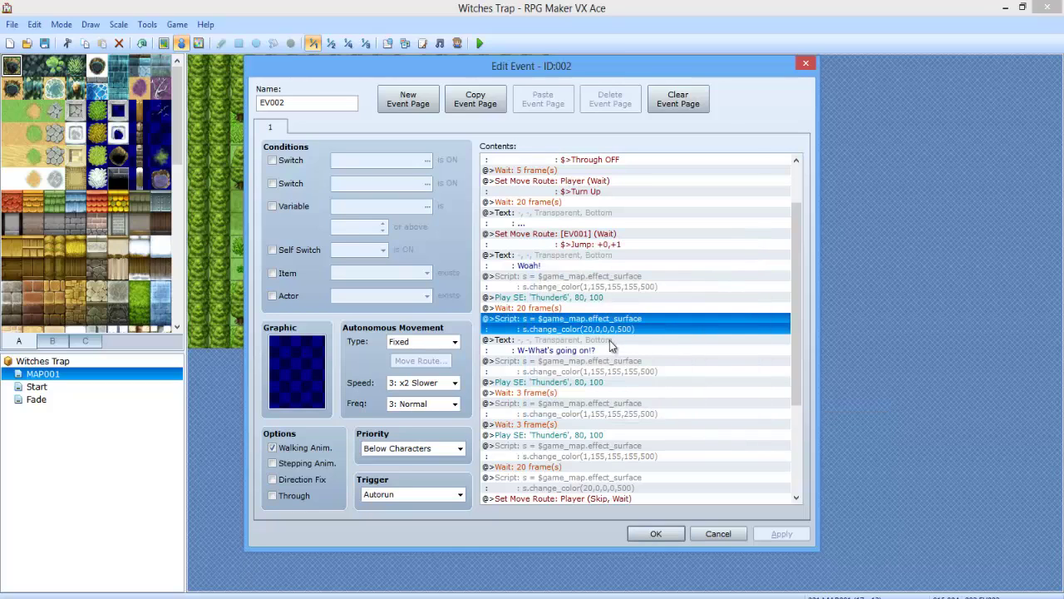
- Step through the W-What's going on!? message, Thunder6 sounds and Wait 3 commands; review the blue-tinted flash script unchanged
{"action": "left_click", "coordinate": [613, 347]}
{"action": "right_click", "coordinate": [610, 363]}
{"action": "left_click", "coordinate": [570, 382]}
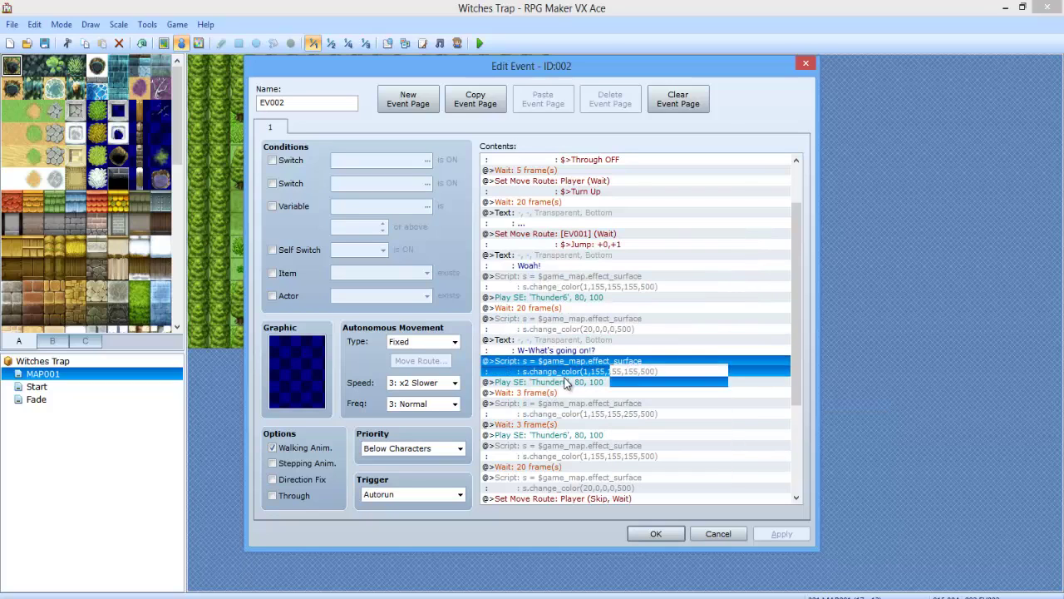
{"action": "left_click", "coordinate": [641, 370]}
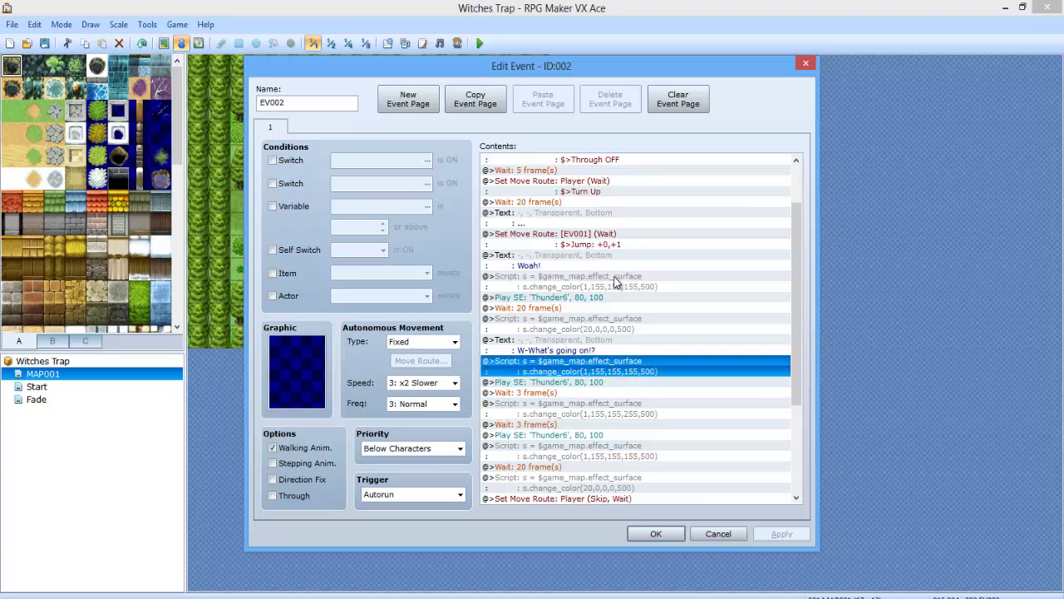
{"action": "left_click", "coordinate": [538, 394]}
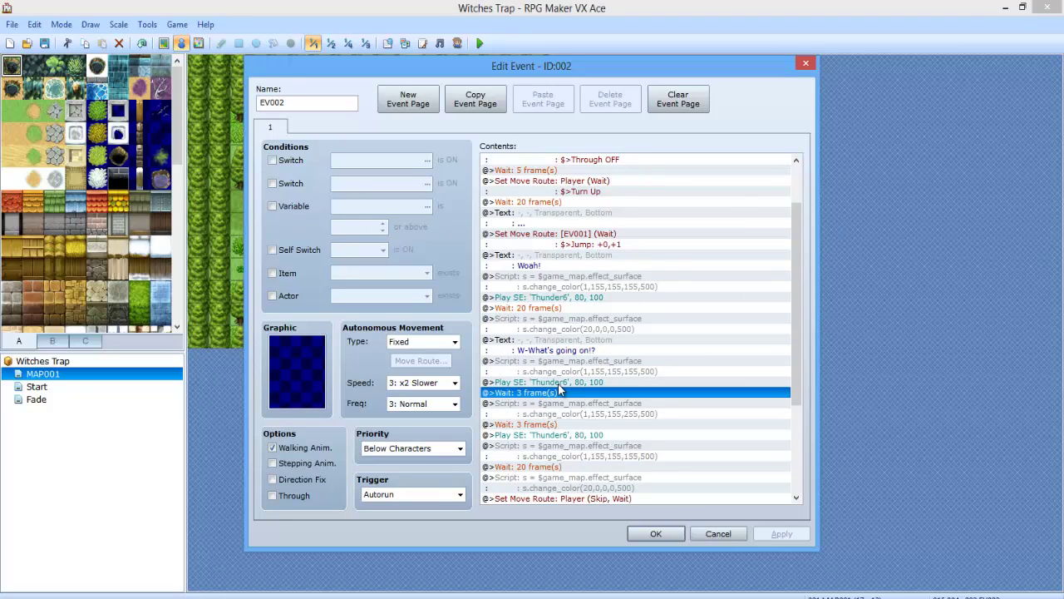
{"action": "left_click", "coordinate": [560, 384]}
{"action": "left_click", "coordinate": [559, 394]}
{"action": "left_click", "coordinate": [564, 384]}
{"action": "left_click", "coordinate": [555, 394]}
{"action": "right_click", "coordinate": [576, 406]}
{"action": "left_click", "coordinate": [605, 431]}
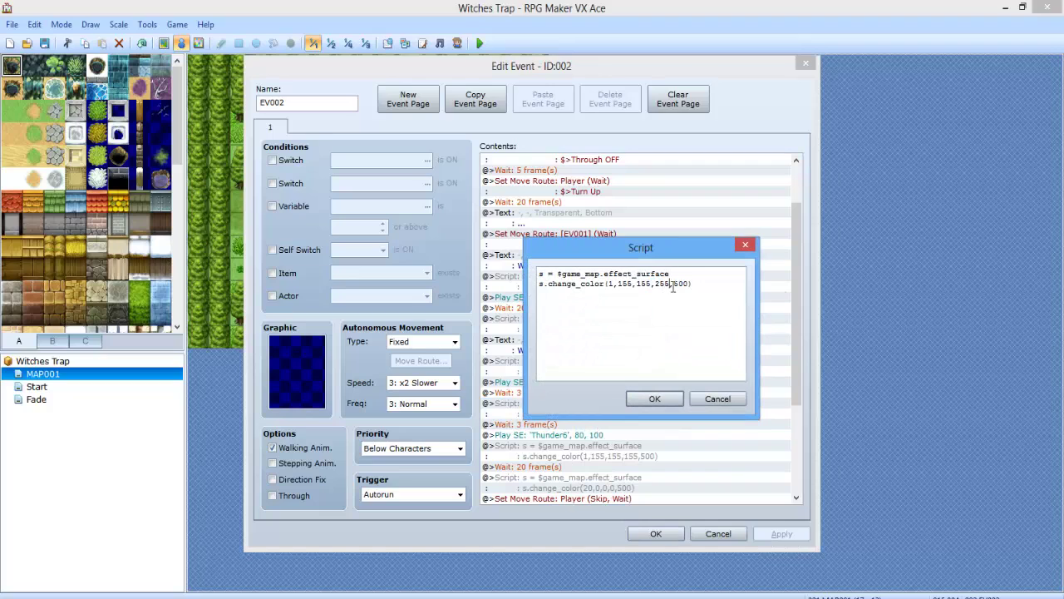
{"action": "left_click", "coordinate": [715, 399]}
- Review the remaining flash script and final darkening script, closing both unchanged
{"action": "left_click", "coordinate": [565, 425]}
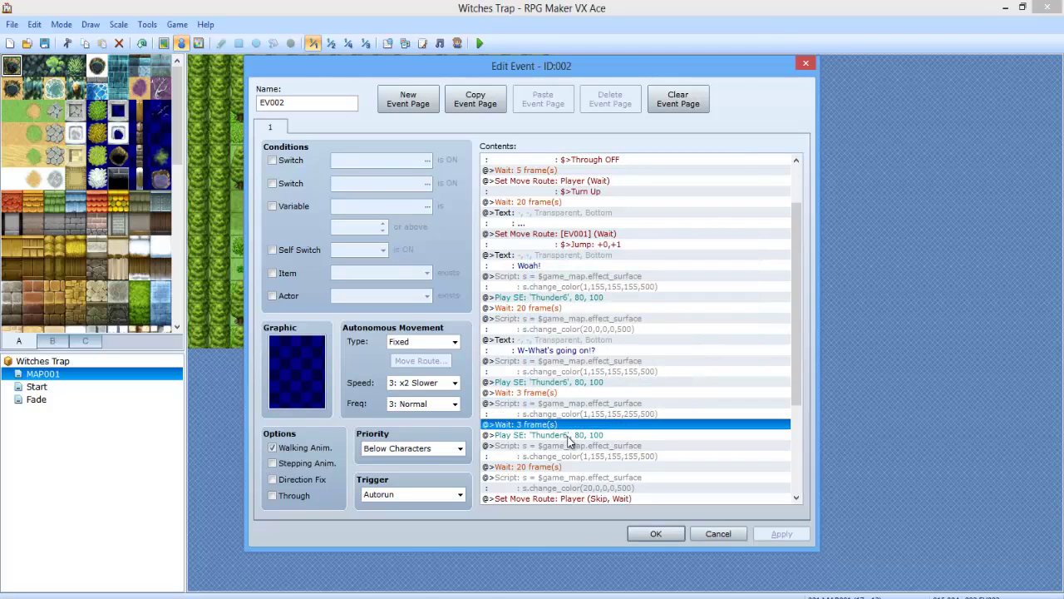
{"action": "left_click", "coordinate": [568, 436]}
{"action": "left_click", "coordinate": [580, 450]}
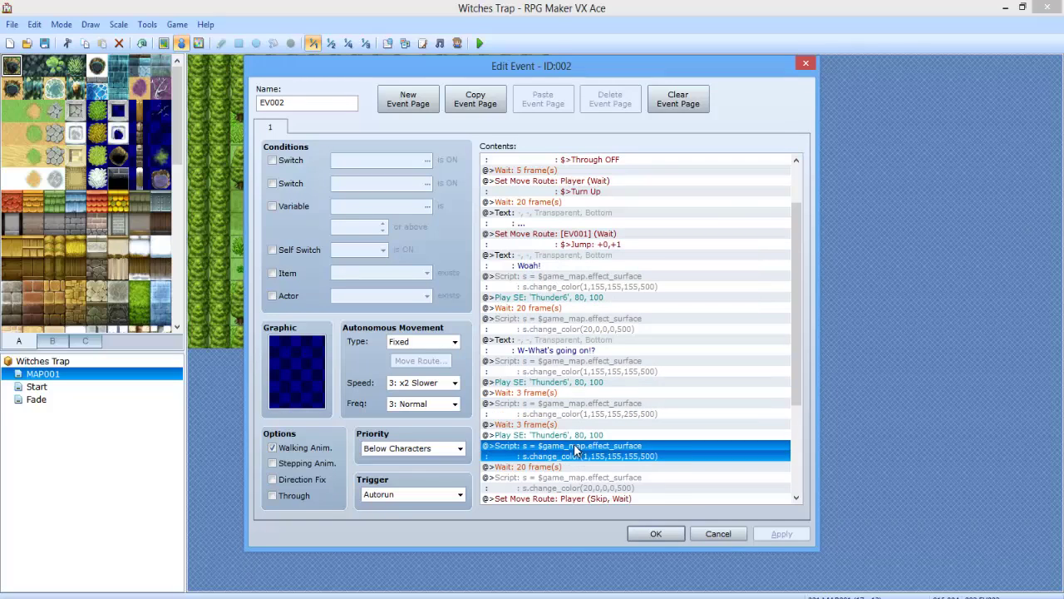
{"action": "right_click", "coordinate": [579, 450]}
{"action": "left_click", "coordinate": [606, 468]}
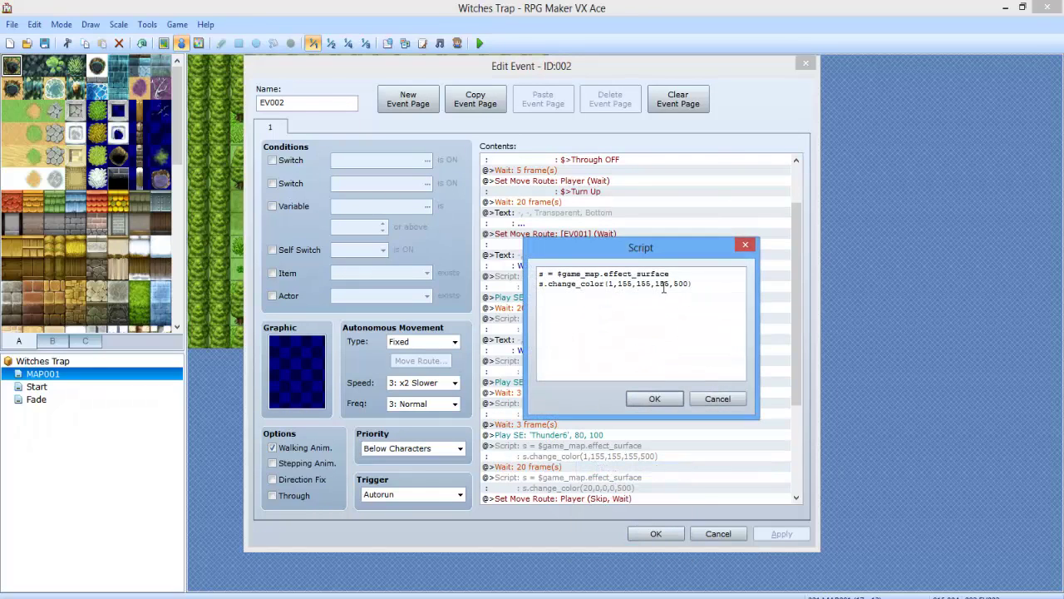
{"action": "left_click", "coordinate": [717, 399]}
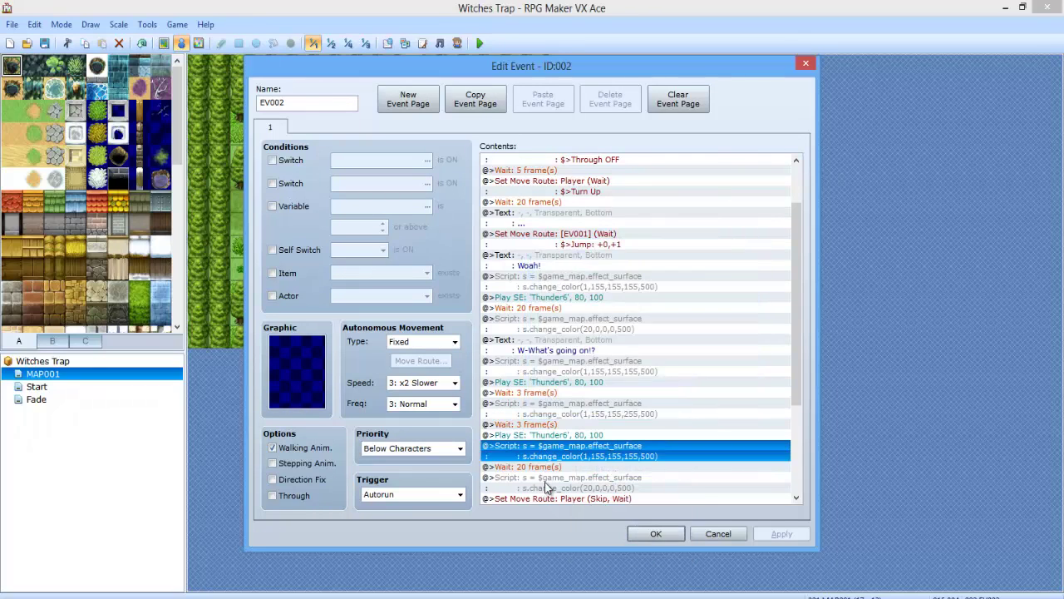
{"action": "left_click", "coordinate": [554, 467]}
{"action": "scroll", "coordinate": [597, 434], "scroll_direction": "down", "scroll_amount": 2}
{"action": "right_click", "coordinate": [604, 419]}
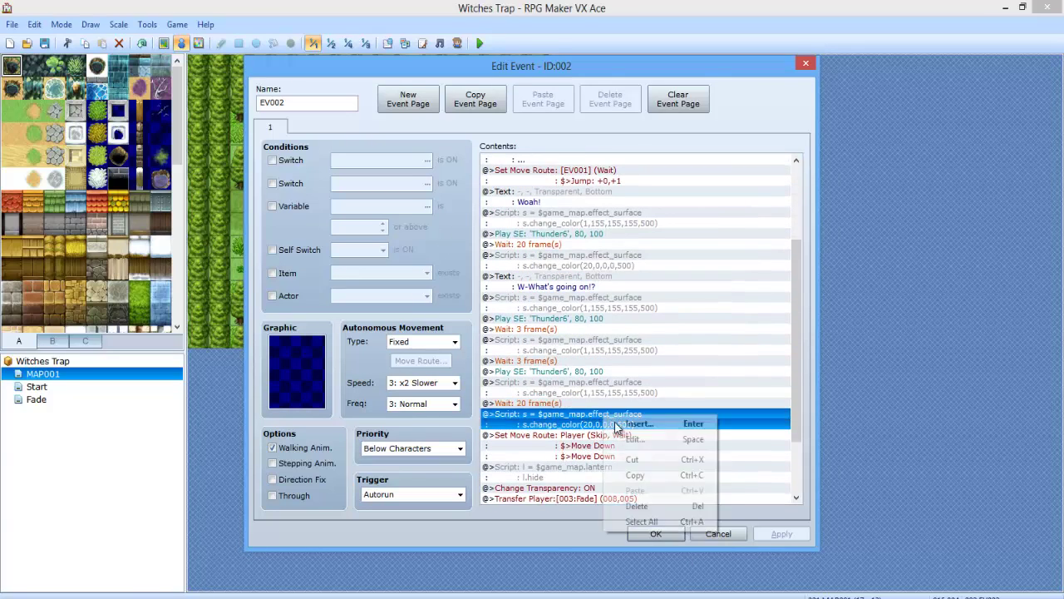
{"action": "left_click", "coordinate": [631, 439]}
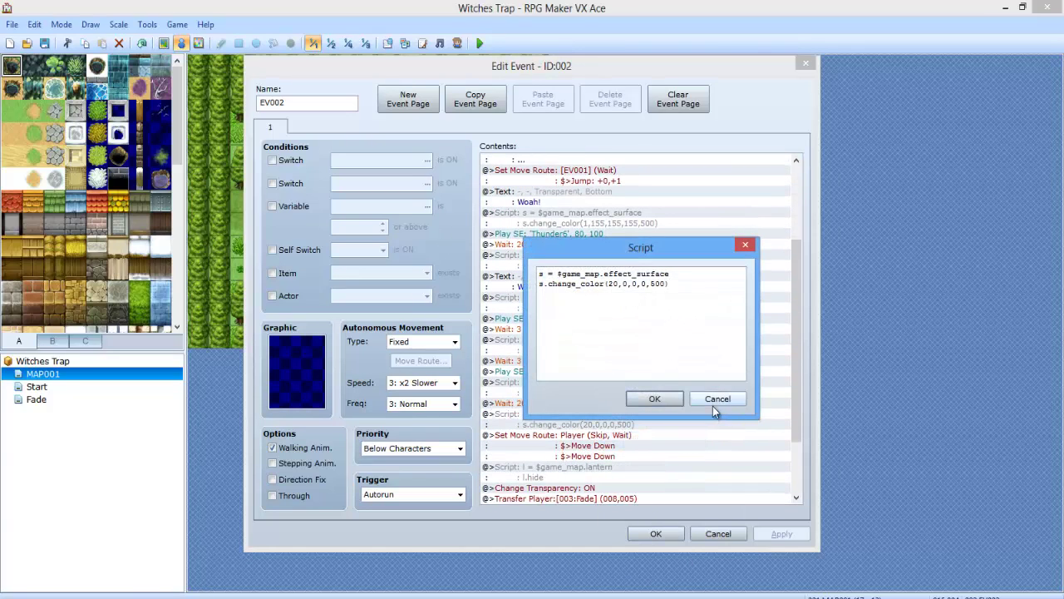
{"action": "left_click", "coordinate": [715, 400]}
{"action": "left_click", "coordinate": [582, 447]}
{"action": "scroll", "coordinate": [603, 382], "scroll_direction": "down", "scroll_amount": 3}
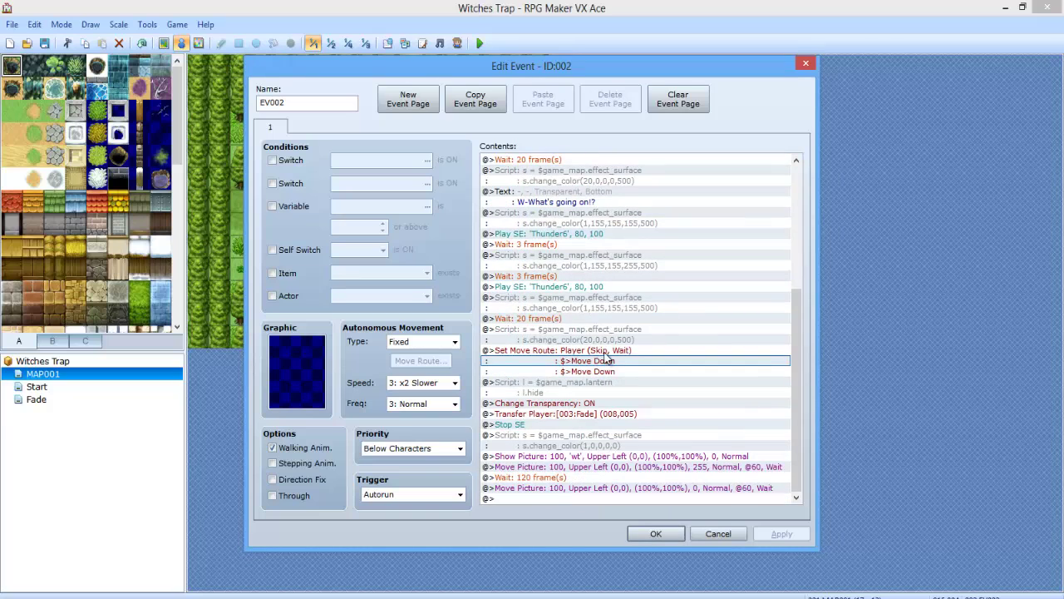
{"action": "left_click", "coordinate": [607, 360]}
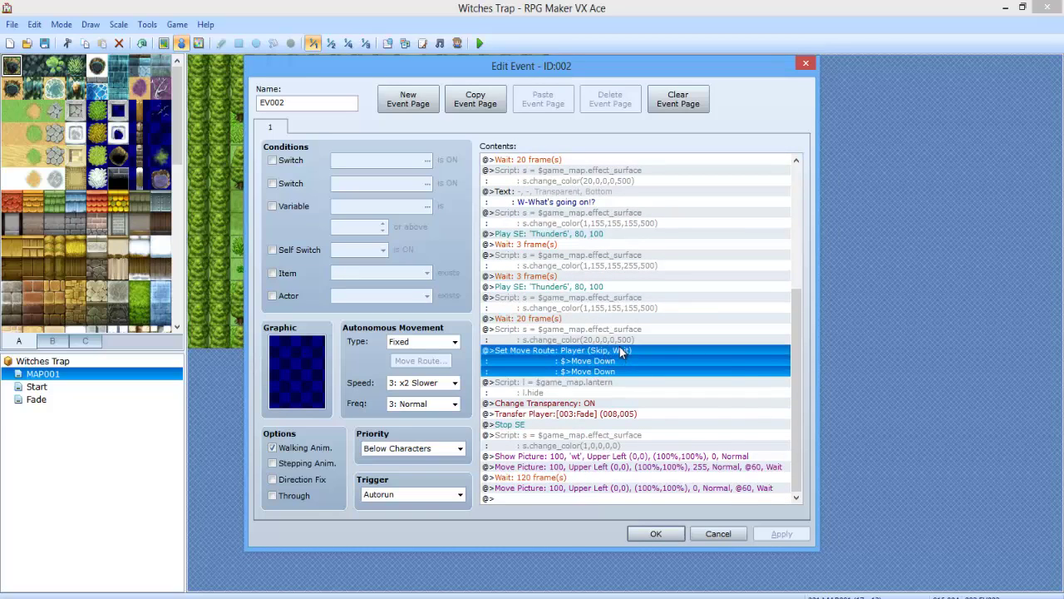
{"action": "right_click", "coordinate": [620, 350]}
{"action": "left_click", "coordinate": [643, 364]}
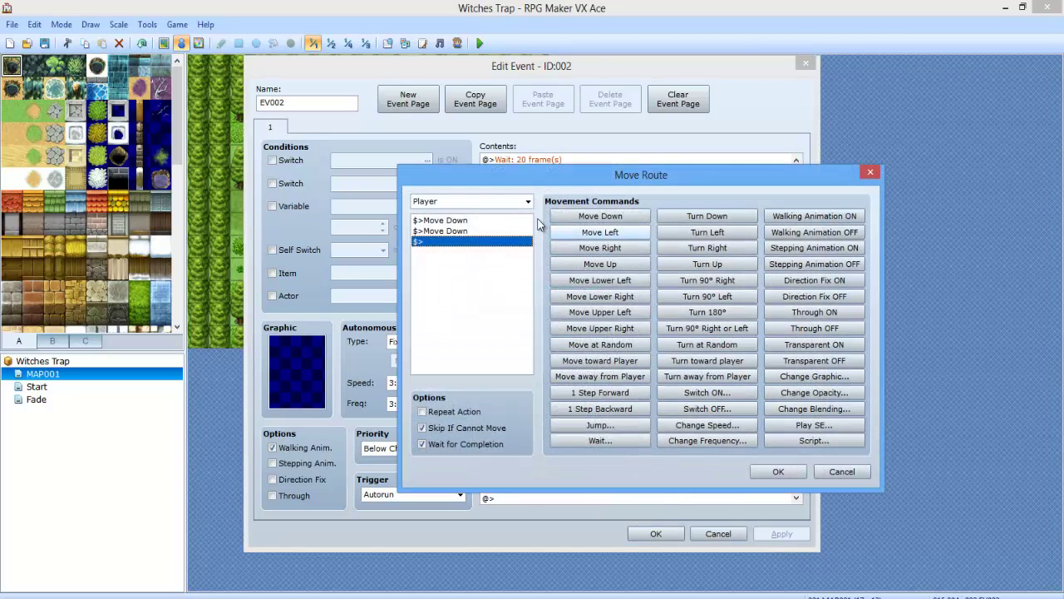
{"action": "left_click", "coordinate": [445, 231]}
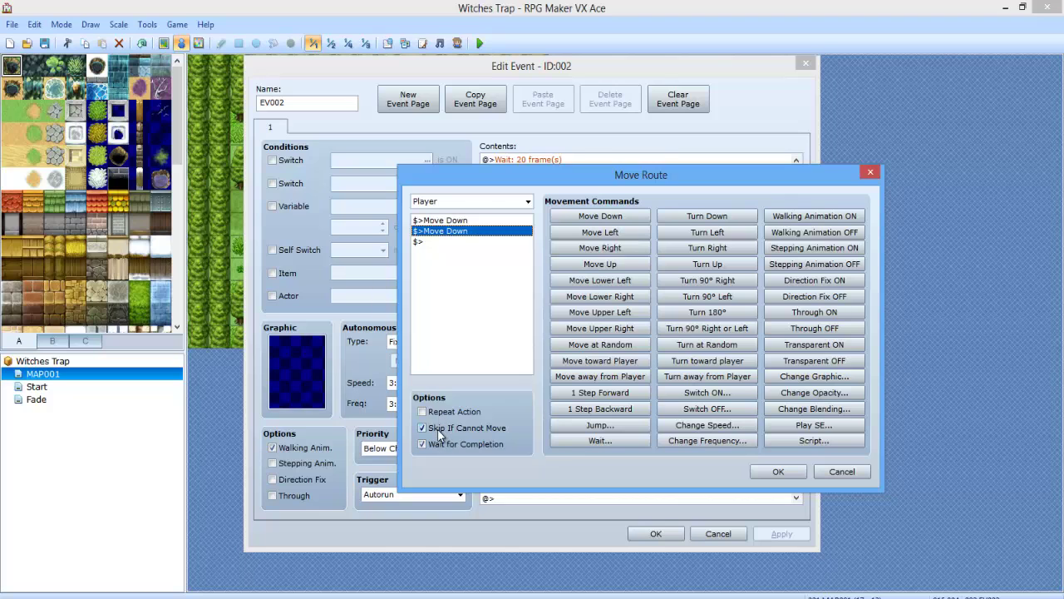
{"action": "left_click", "coordinate": [840, 471]}
{"action": "right_click", "coordinate": [603, 383]}
{"action": "left_click", "coordinate": [653, 411]}
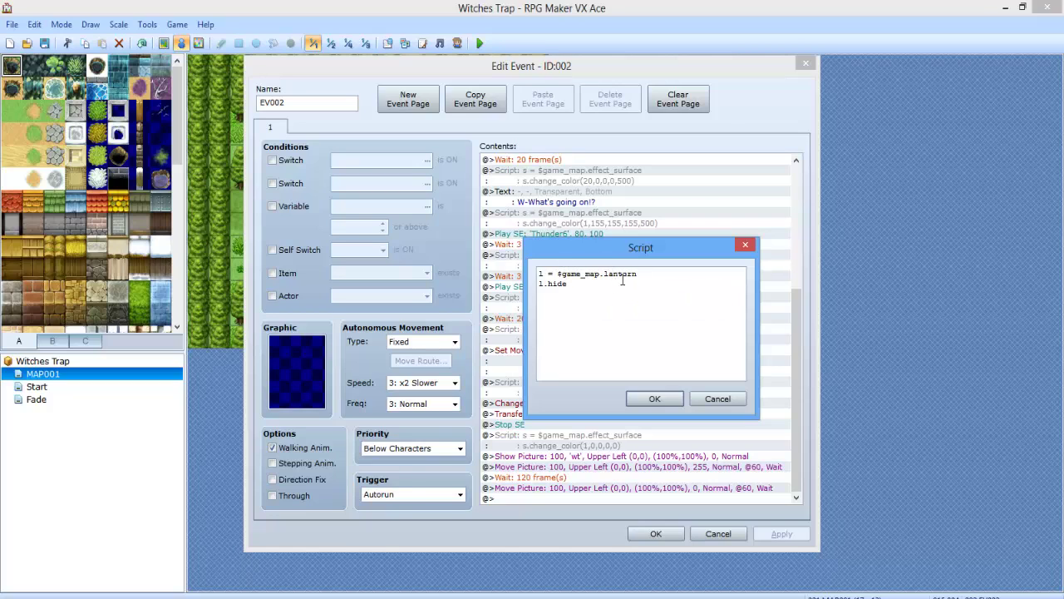
{"action": "left_click_drag", "start_coordinate": [559, 284], "coordinate": [530, 296]}
{"action": "left_click", "coordinate": [685, 376]}
{"action": "left_click", "coordinate": [715, 399]}
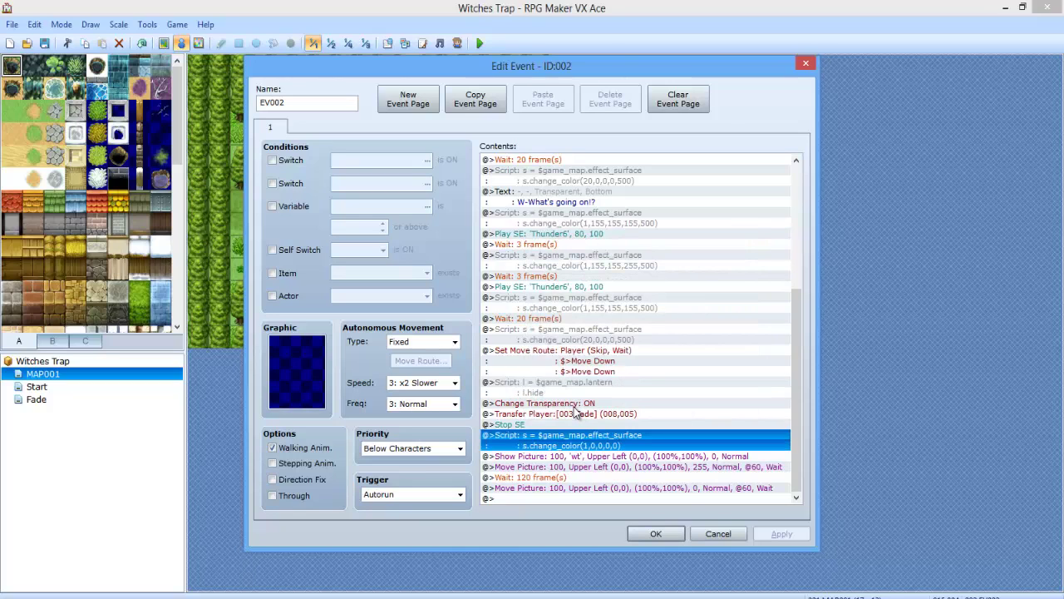
{"action": "right_click", "coordinate": [574, 404]}
{"action": "left_click", "coordinate": [598, 433]}
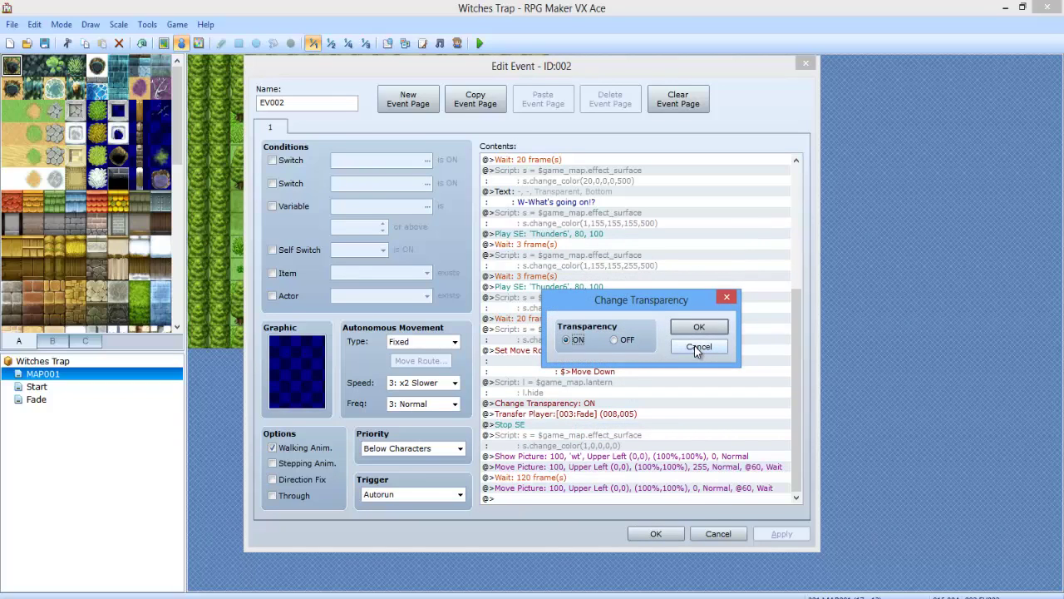
{"action": "left_click", "coordinate": [699, 346]}
{"action": "double_click", "coordinate": [574, 372]}
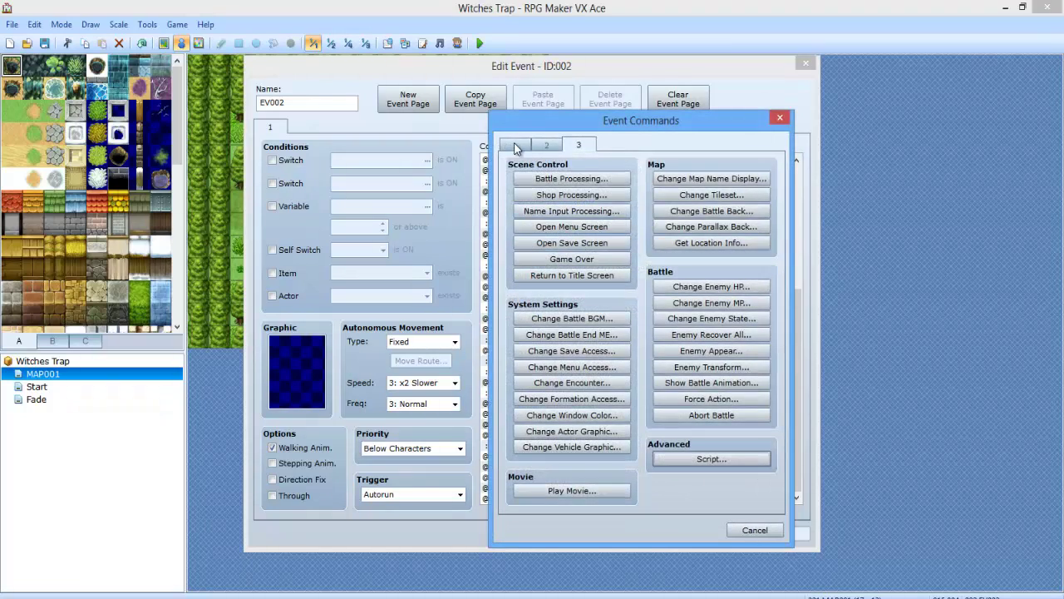
{"action": "left_click", "coordinate": [515, 146]}
{"action": "left_click", "coordinate": [548, 147]}
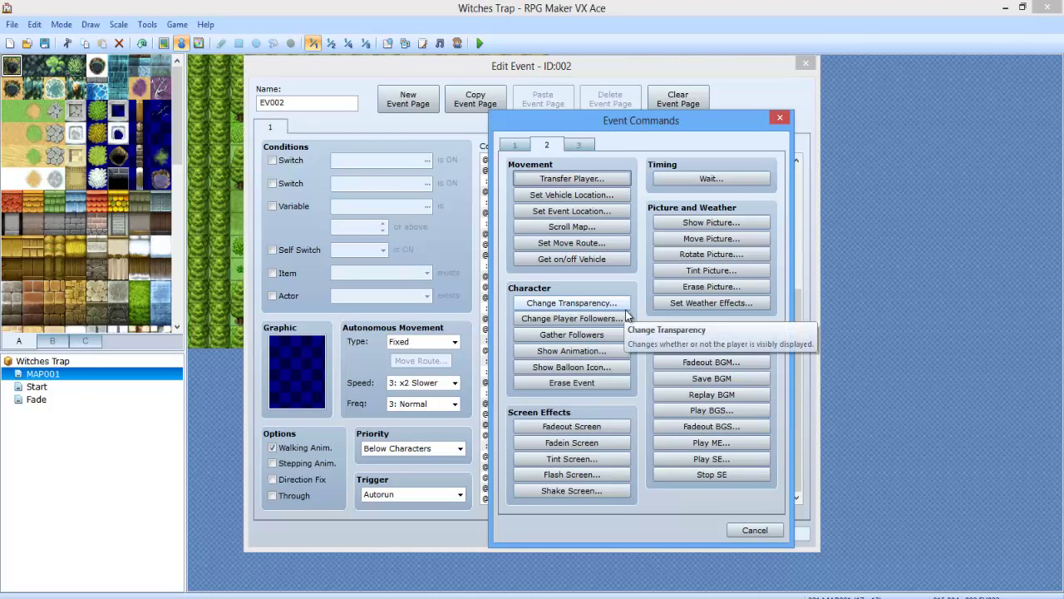
{"action": "left_click", "coordinate": [751, 529]}
{"action": "left_click", "coordinate": [587, 441]}
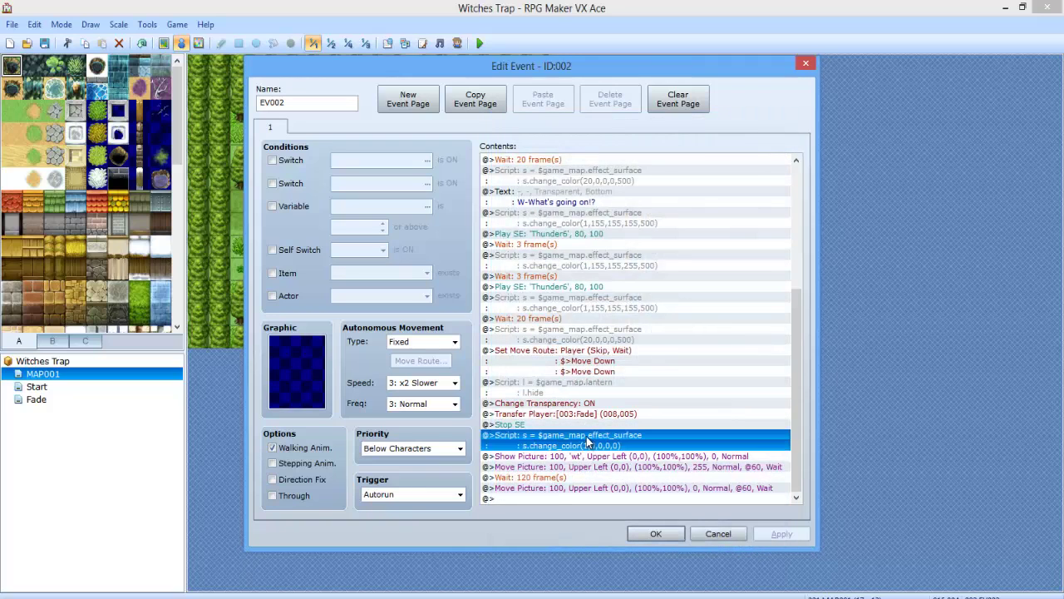
{"action": "left_click", "coordinate": [582, 414]}
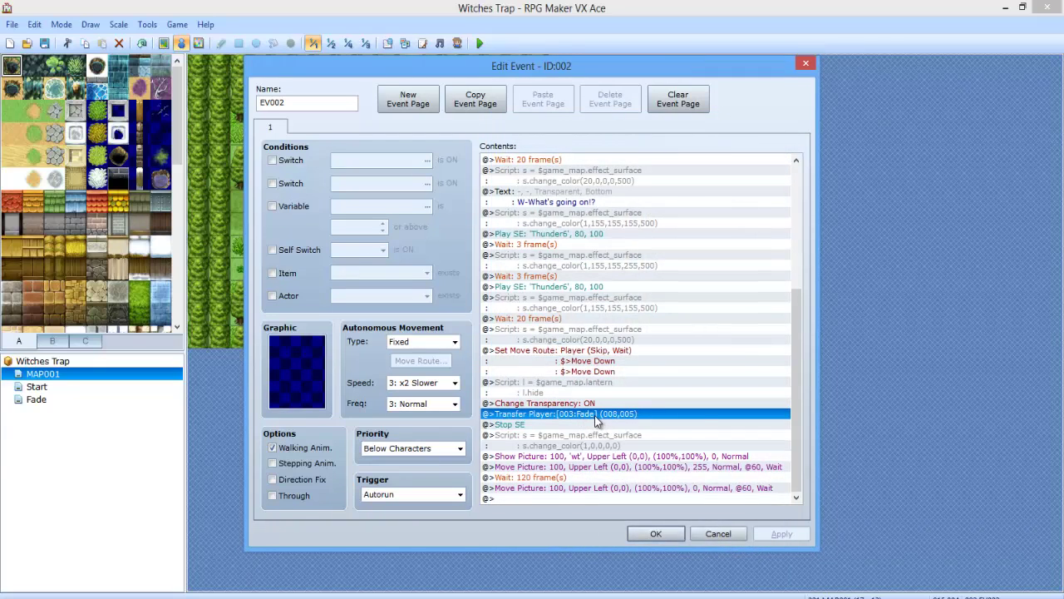
{"action": "right_click", "coordinate": [595, 415]}
{"action": "left_click", "coordinate": [629, 440]}
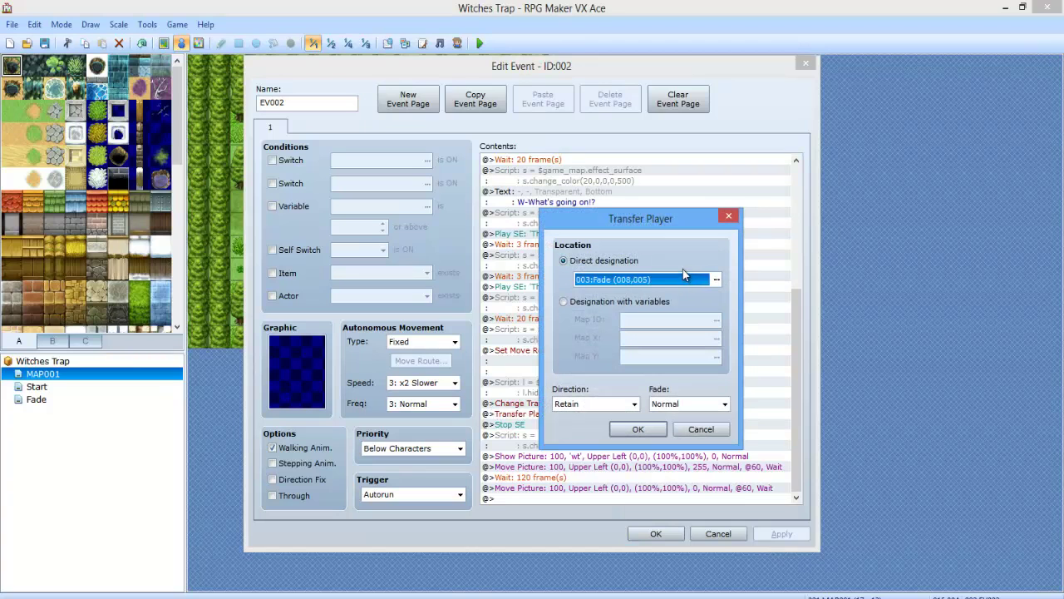
{"action": "left_click", "coordinate": [664, 280]}
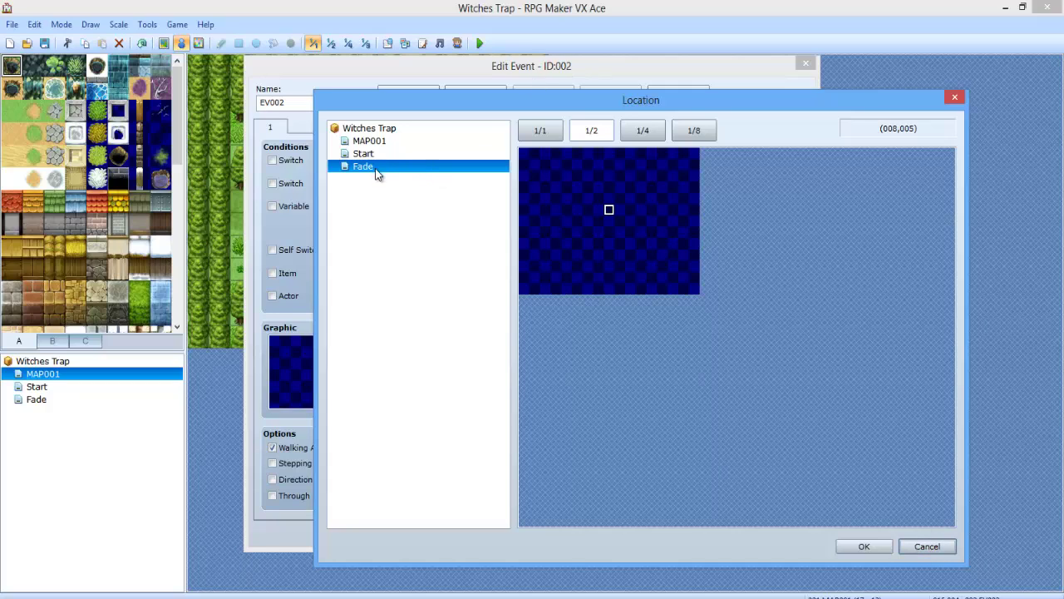
{"action": "left_click", "coordinate": [598, 210]}
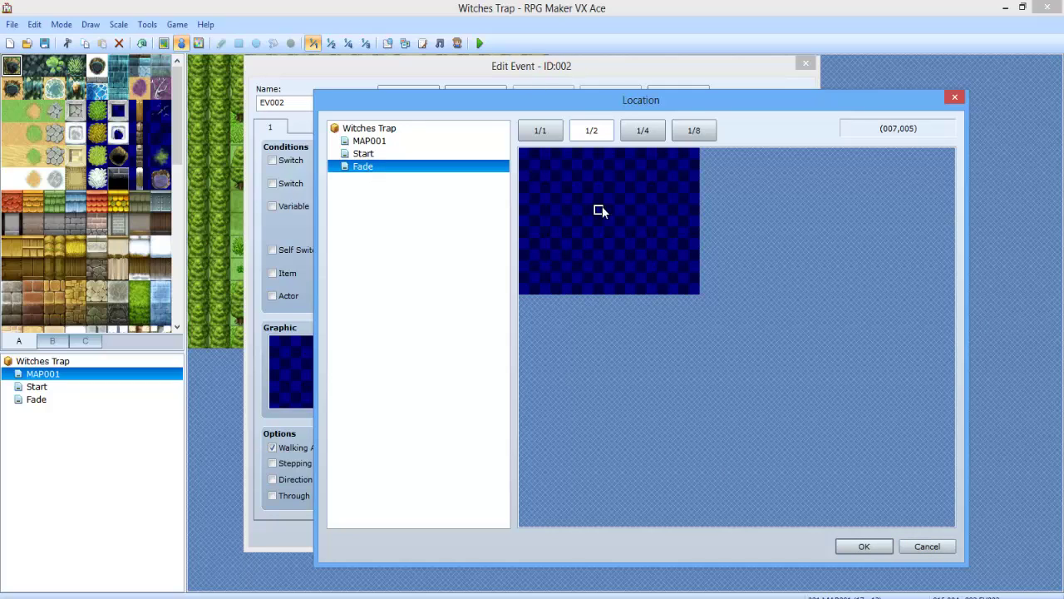
{"action": "left_click", "coordinate": [863, 546]}
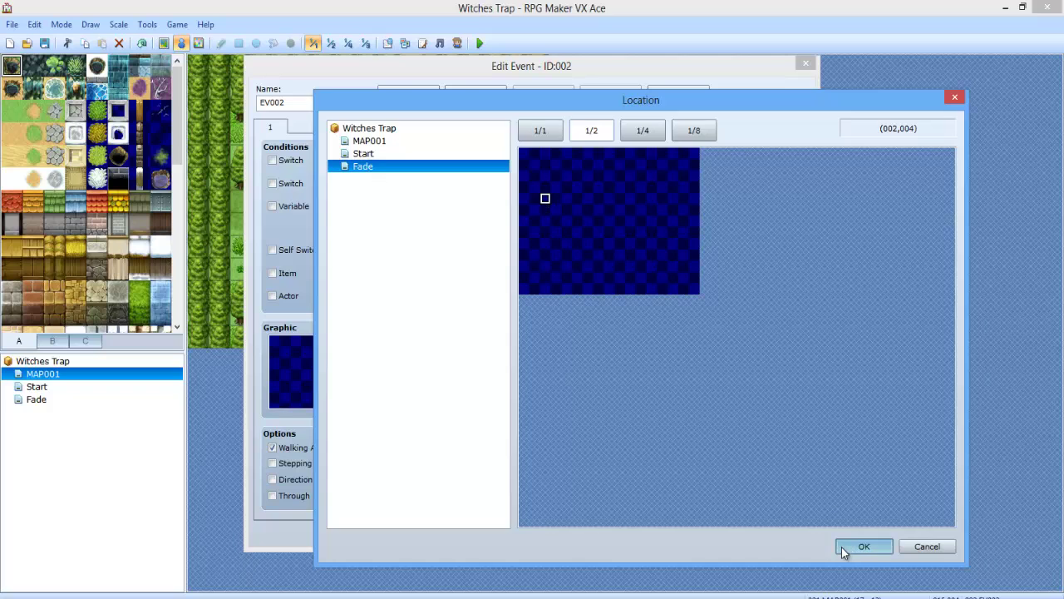
{"action": "left_click", "coordinate": [709, 430]}
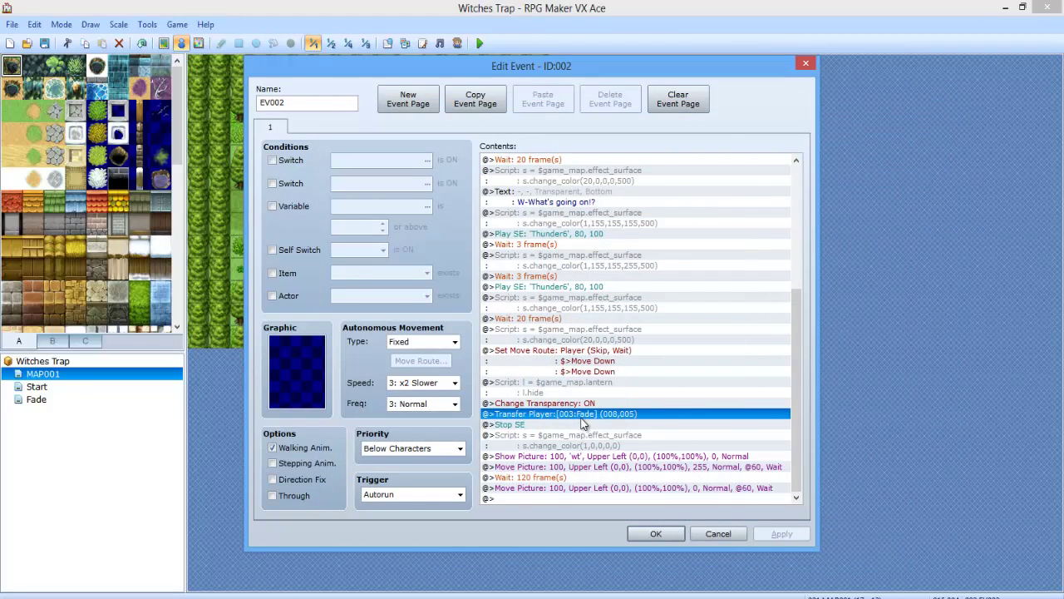
- Review the screen colour script after Stop SE and close it unchanged
{"action": "left_click", "coordinate": [558, 425]}
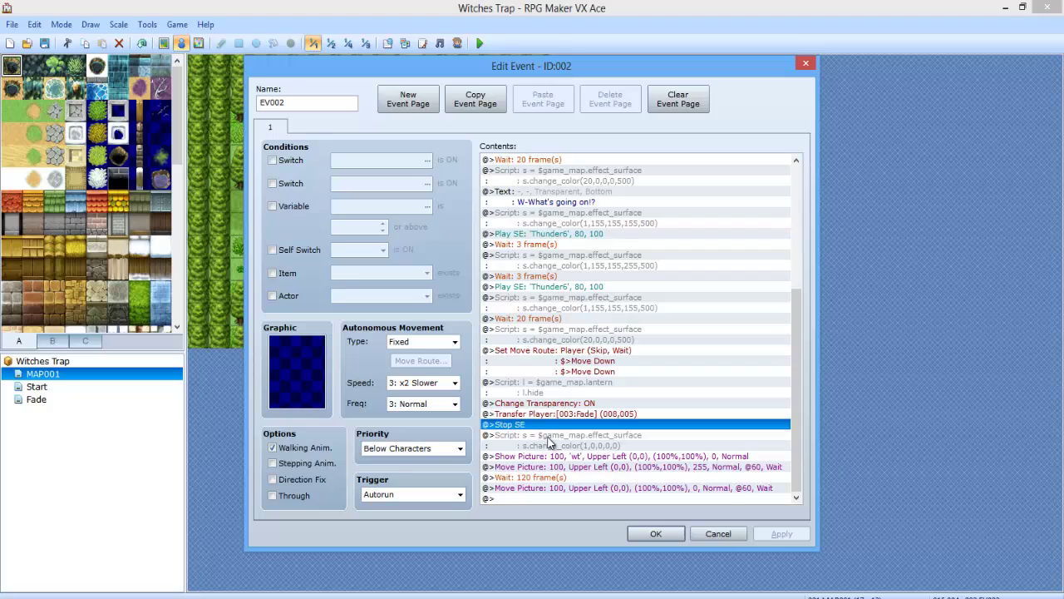
{"action": "left_click", "coordinate": [548, 443]}
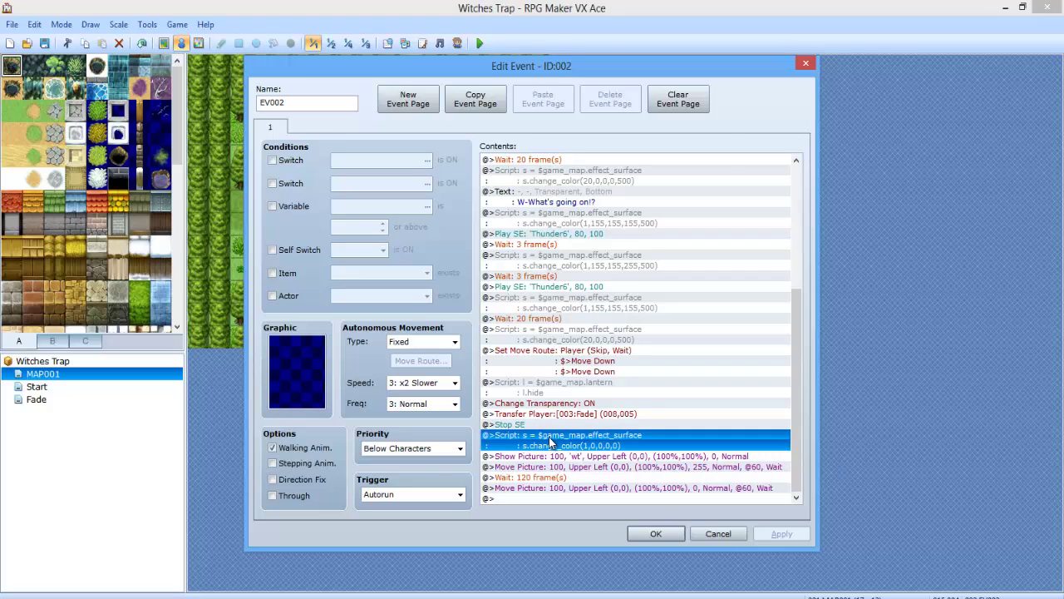
{"action": "right_click", "coordinate": [602, 434]}
{"action": "left_click", "coordinate": [636, 456]}
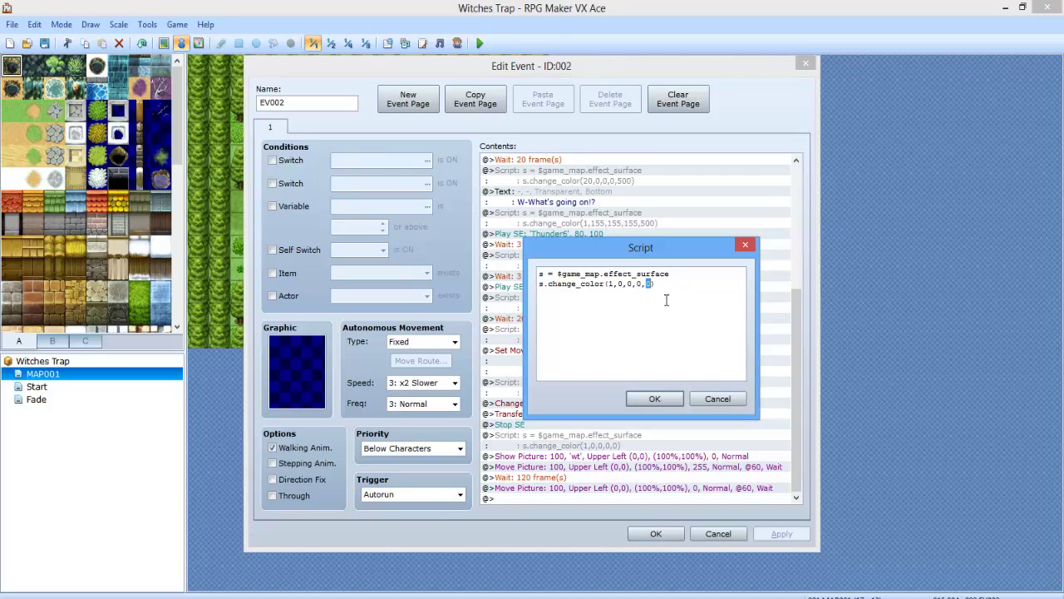
{"action": "left_click", "coordinate": [662, 293]}
{"action": "left_click", "coordinate": [717, 399]}
- Review the Show Picture command, keeping picture wt as number 100
{"action": "left_click", "coordinate": [597, 457]}
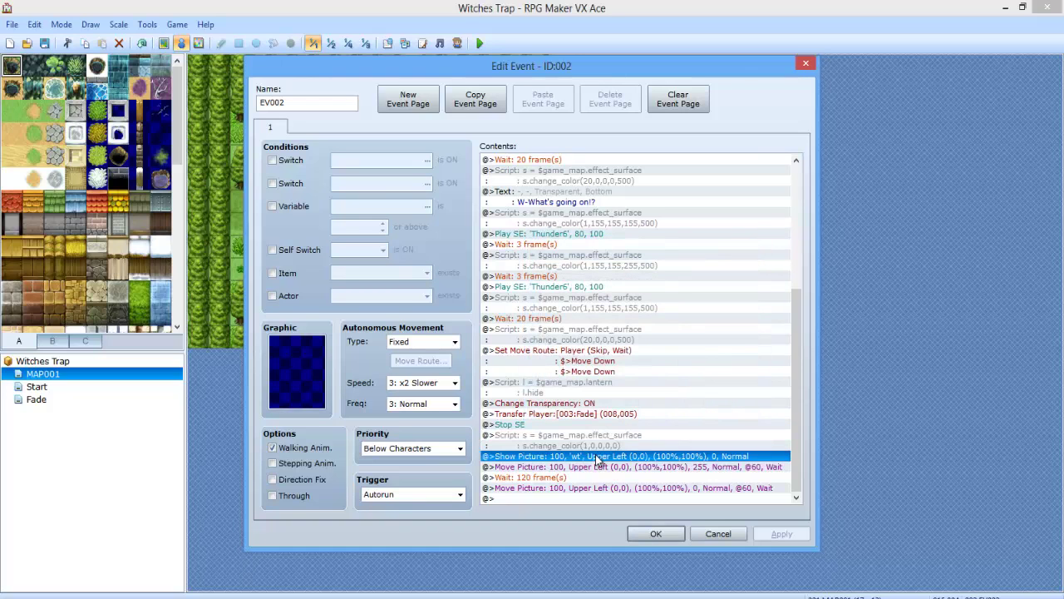
{"action": "right_click", "coordinate": [597, 456]}
{"action": "left_click", "coordinate": [637, 477]}
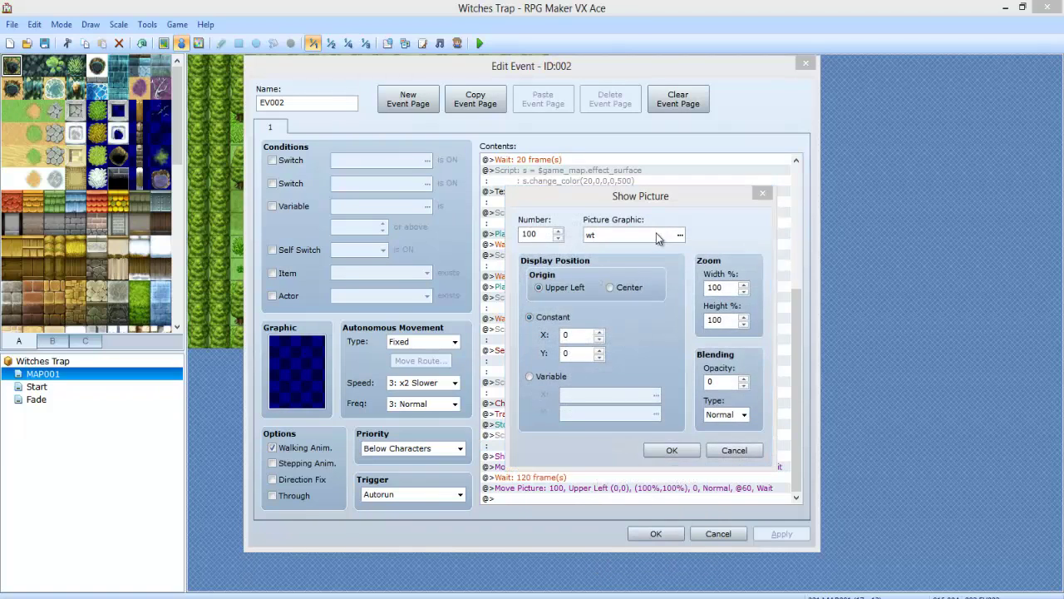
{"action": "left_click", "coordinate": [632, 236]}
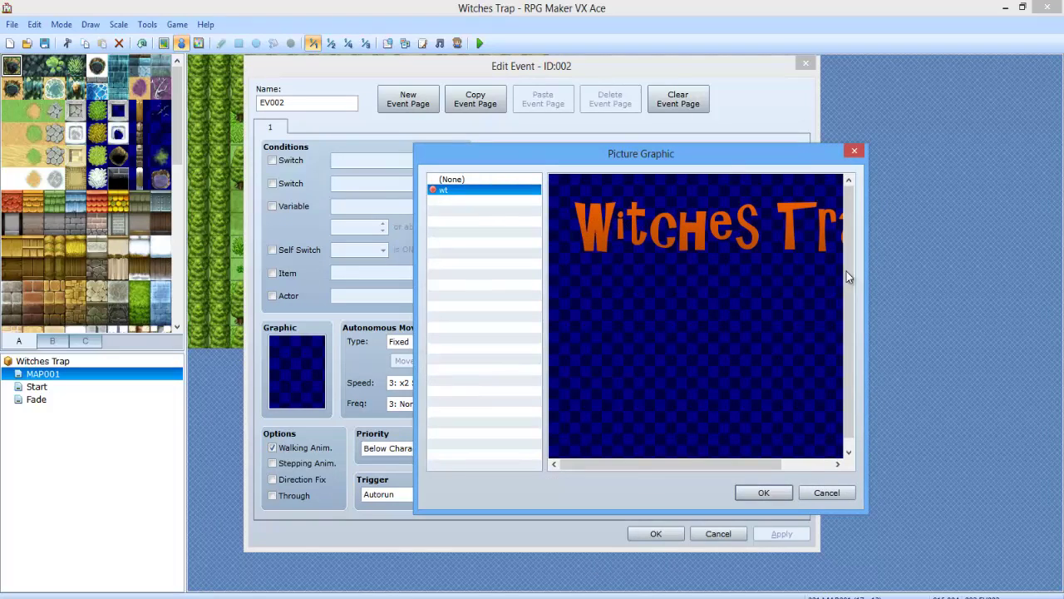
{"action": "left_click", "coordinate": [765, 492]}
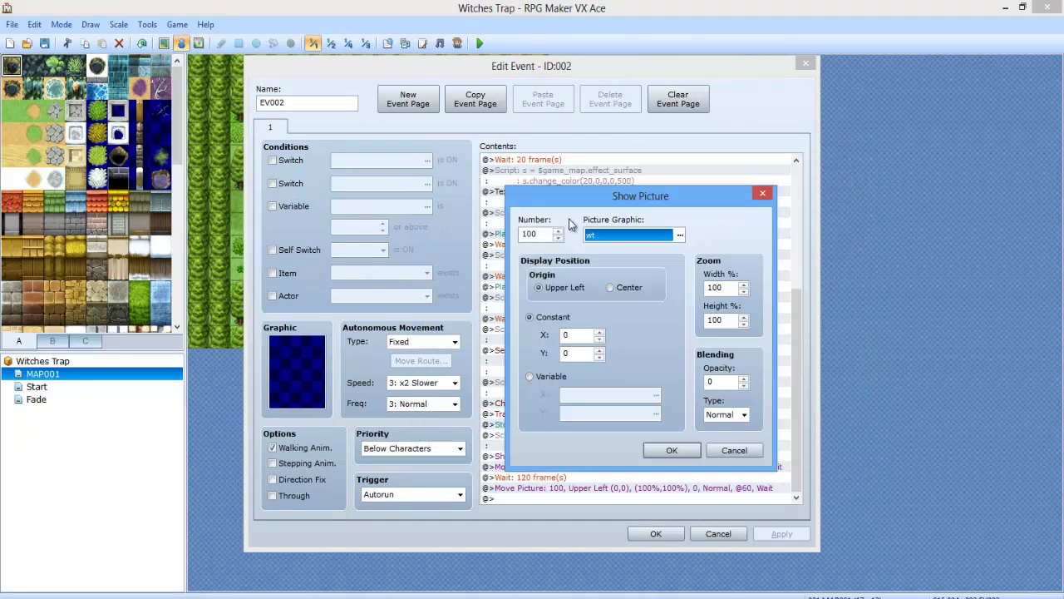
{"action": "double_click", "coordinate": [530, 234]}
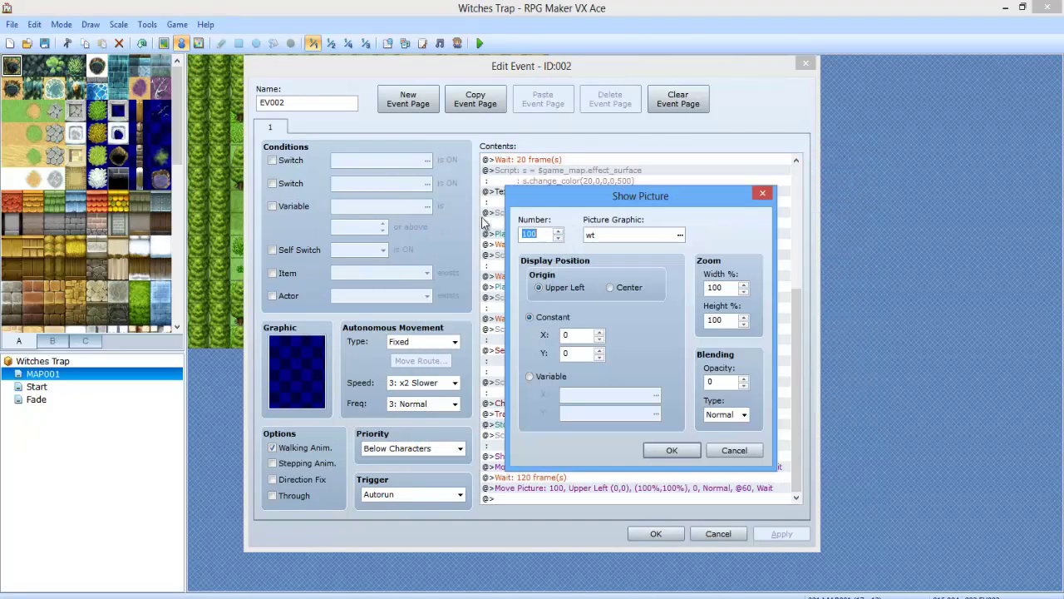
{"action": "left_click", "coordinate": [660, 451]}
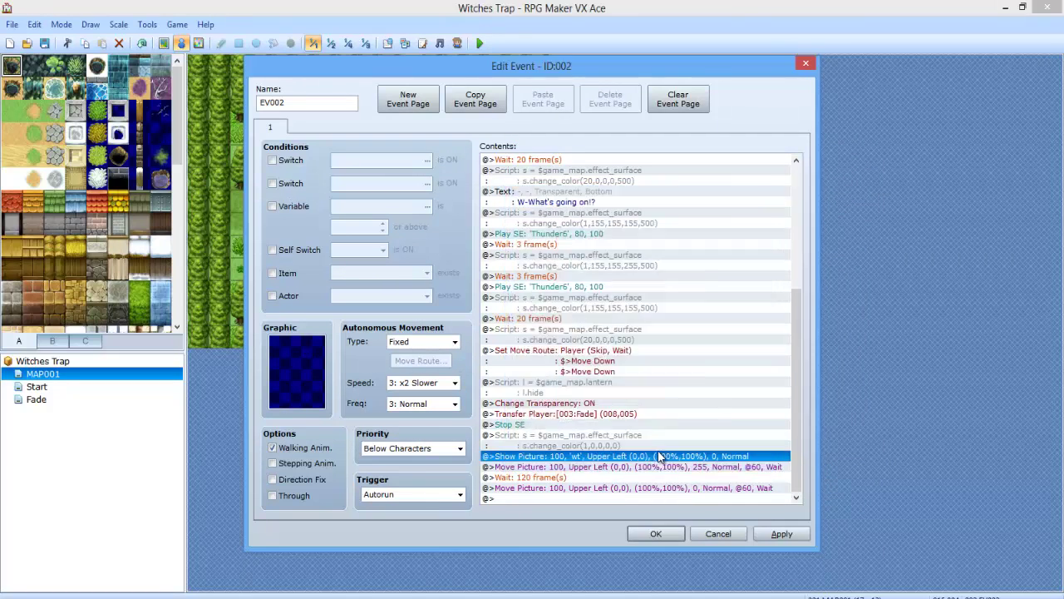
{"action": "double_click", "coordinate": [658, 453]}
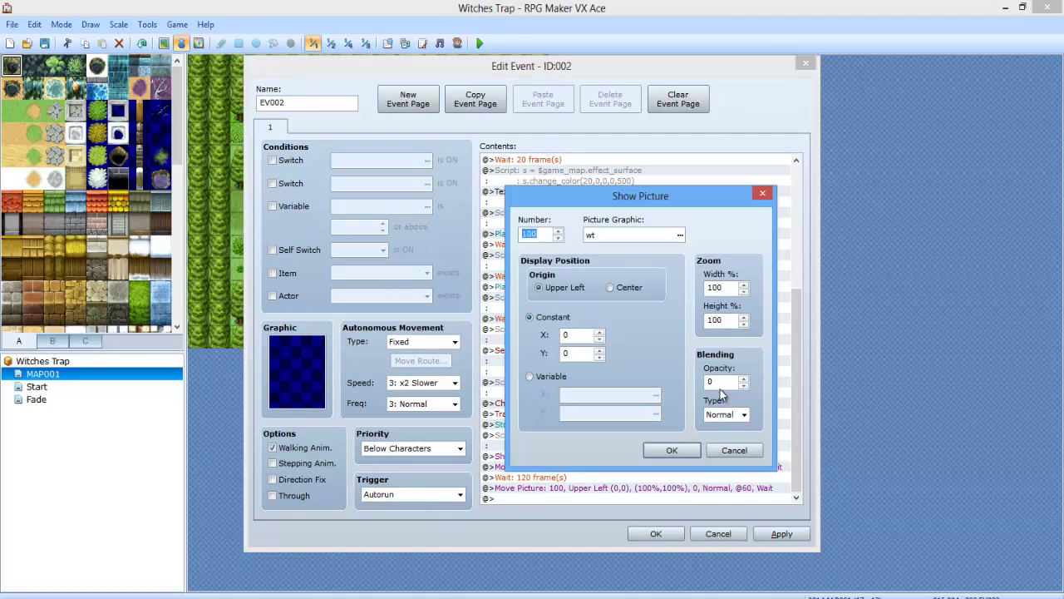
{"action": "left_click", "coordinate": [724, 453]}
- Review the fade-in (opacity 255) and fade-out (opacity 0) Move Picture commands unchanged
{"action": "right_click", "coordinate": [697, 467]}
{"action": "left_click", "coordinate": [726, 485]}
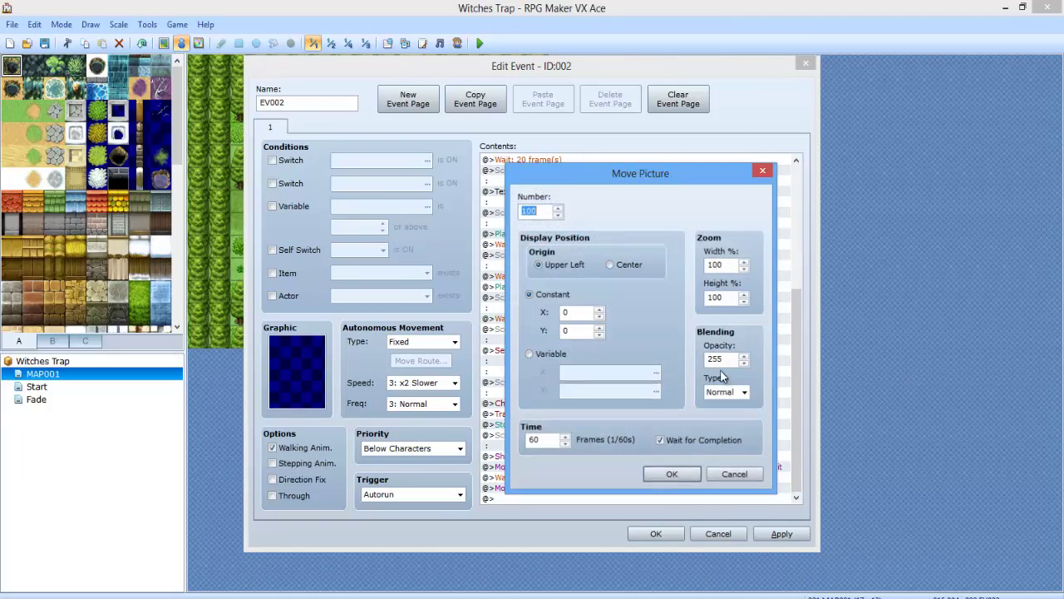
{"action": "double_click", "coordinate": [713, 358]}
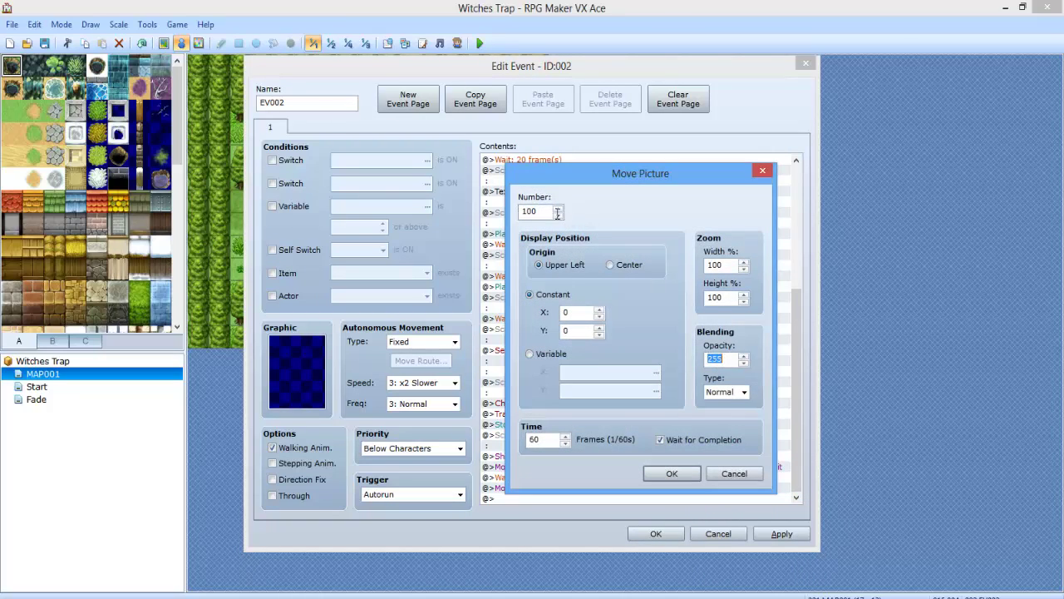
{"action": "left_click", "coordinate": [730, 473]}
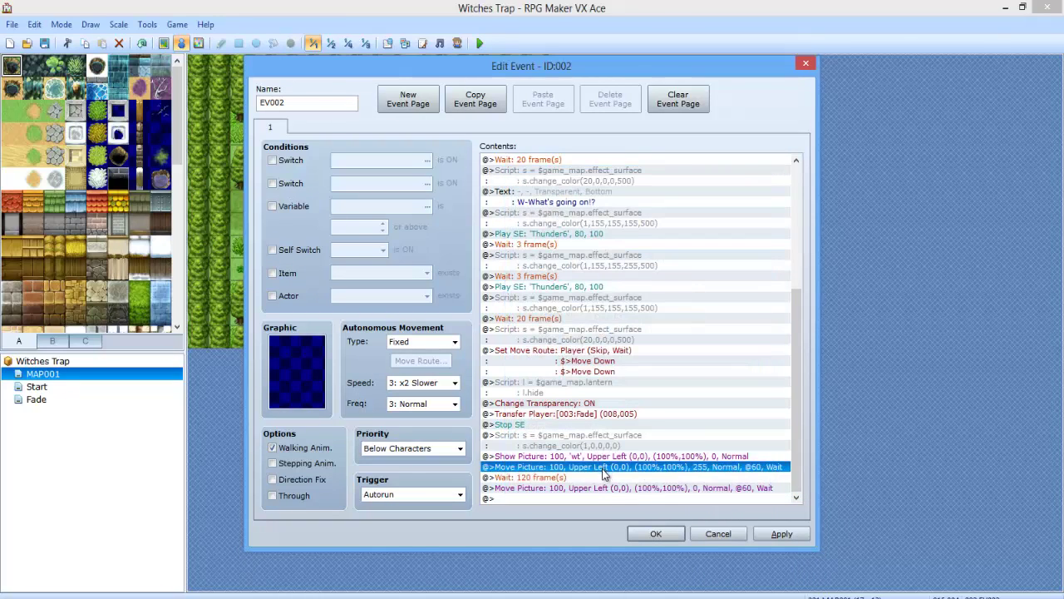
{"action": "left_click", "coordinate": [594, 489]}
{"action": "right_click", "coordinate": [594, 490]}
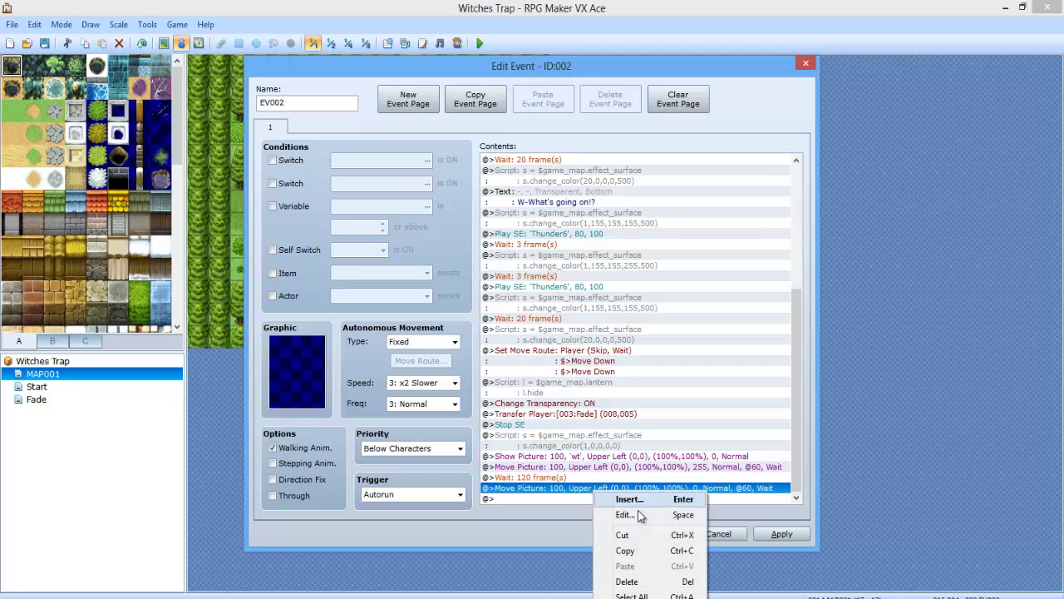
{"action": "left_click", "coordinate": [637, 513]}
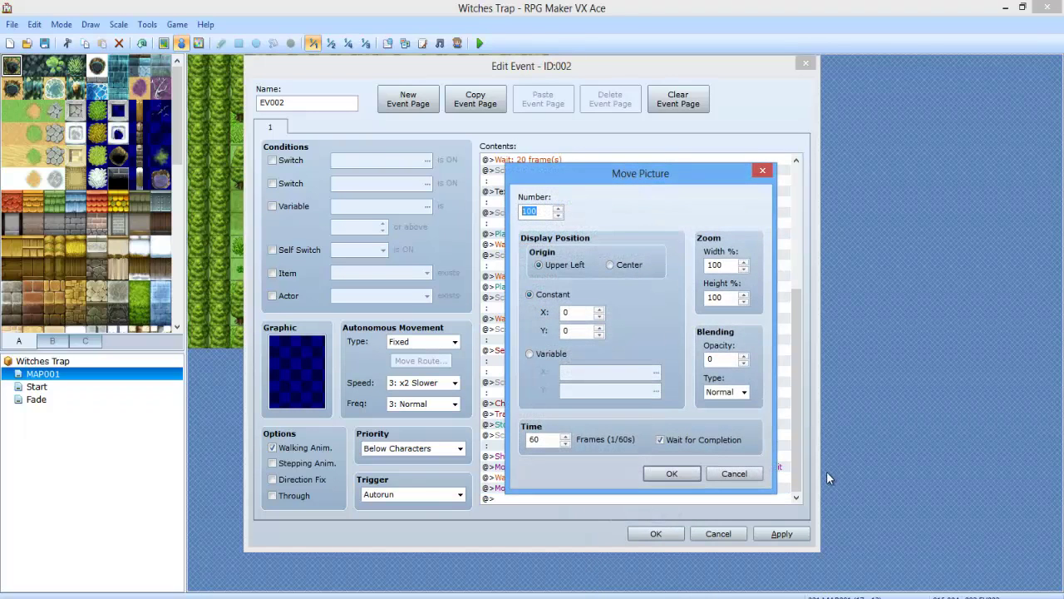
{"action": "double_click", "coordinate": [708, 359]}
{"action": "left_click", "coordinate": [744, 477]}
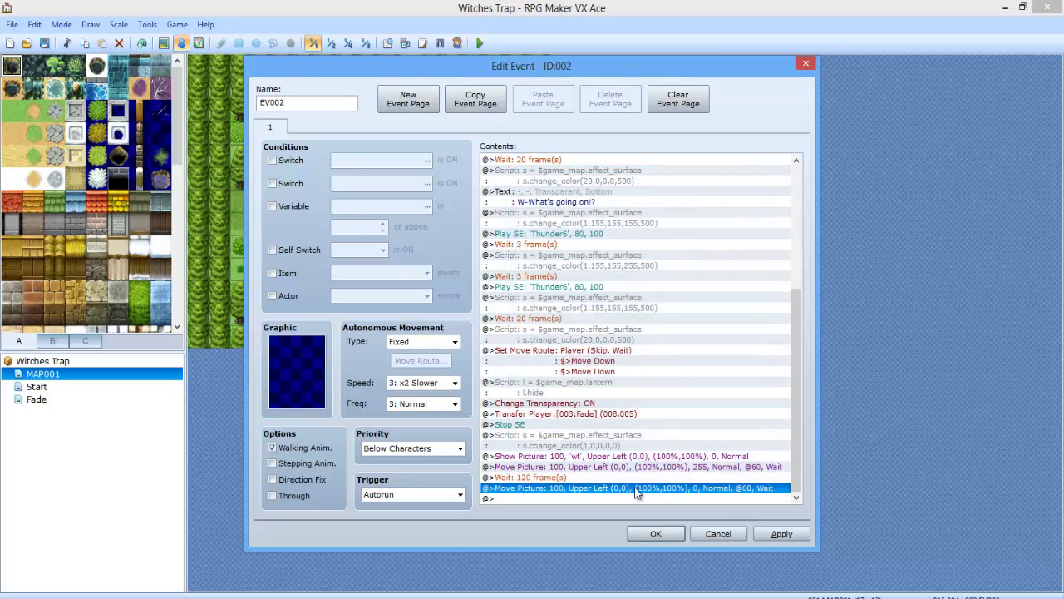
{"action": "left_click", "coordinate": [664, 539]}
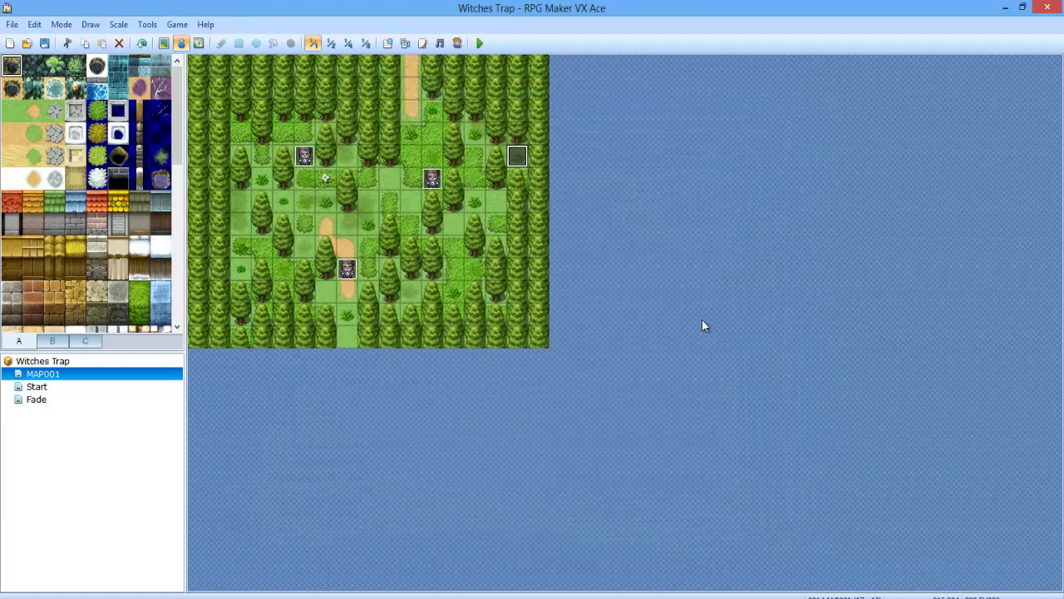